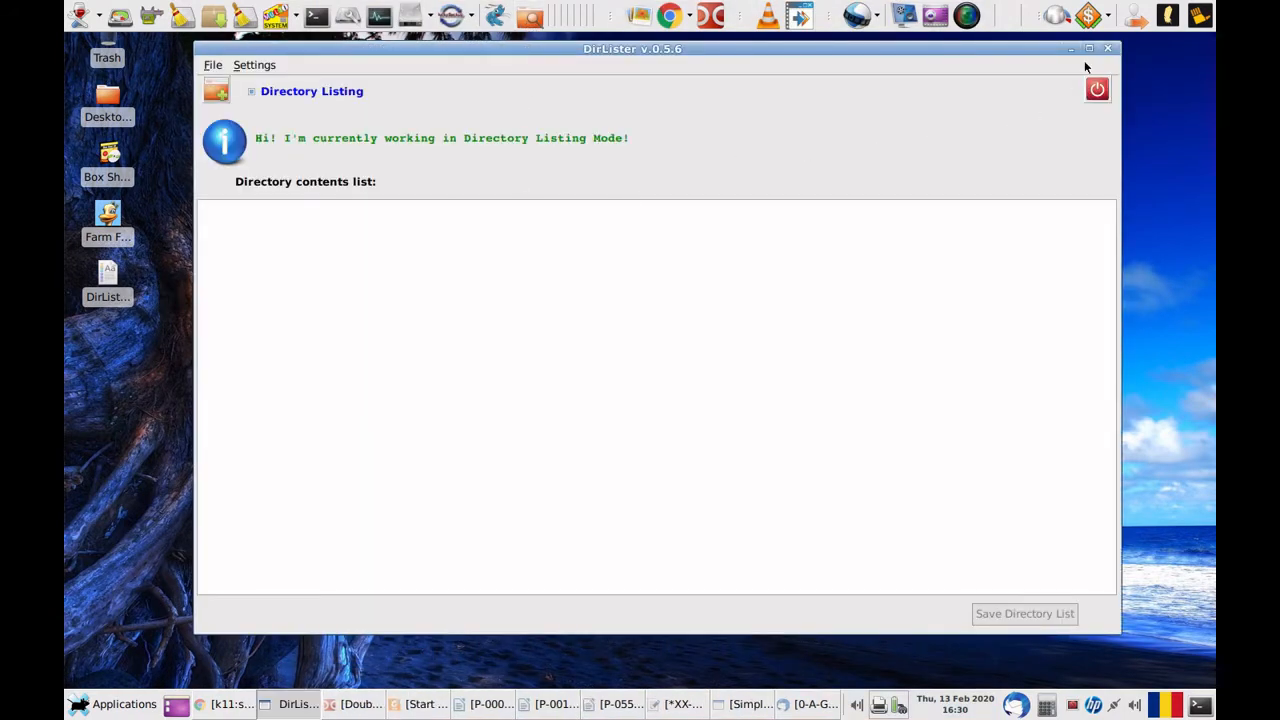
Step: Maximize DirLister, switch to List Management and back to Directory Listing mode
click(1089, 48)
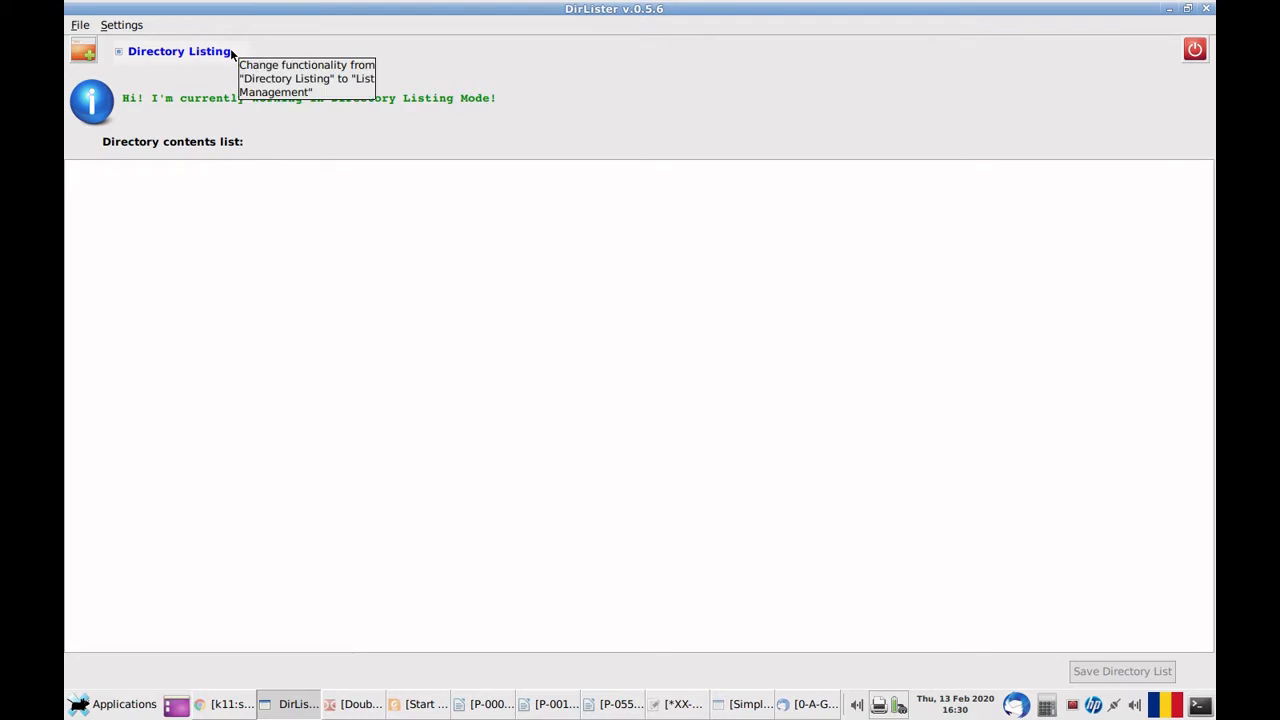
mouse_move(179, 51)
click(119, 53)
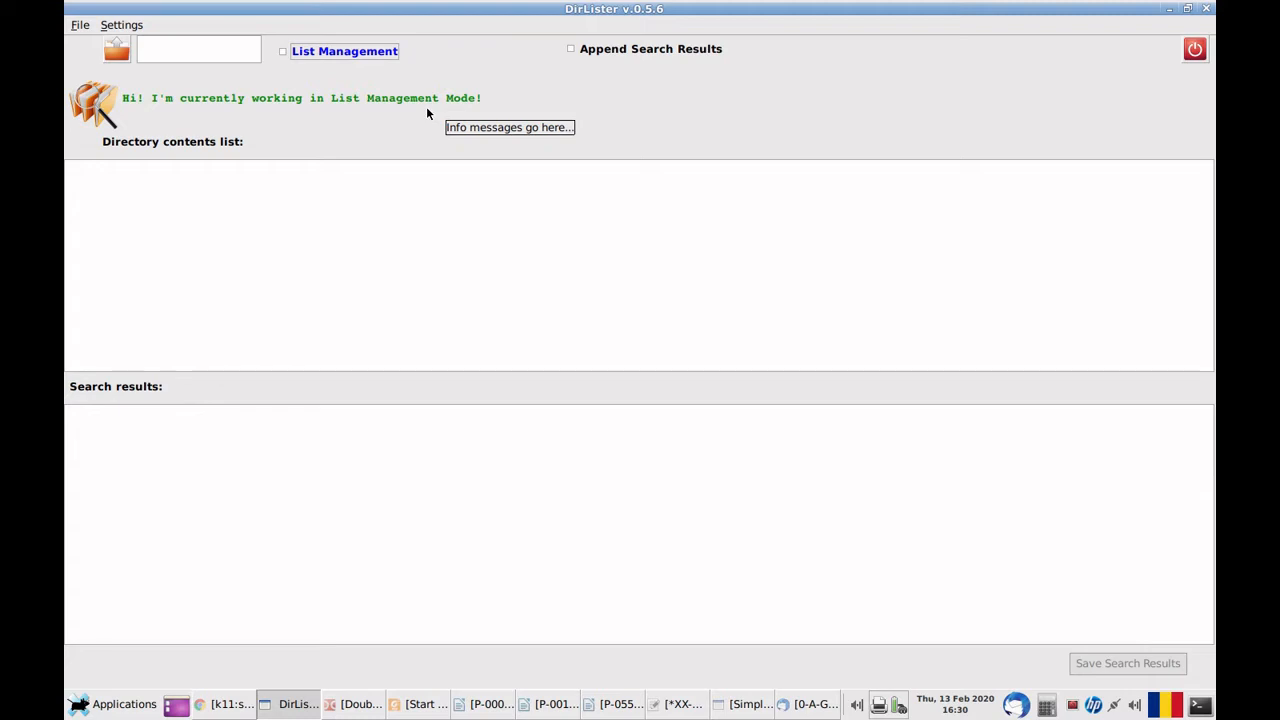
click(283, 52)
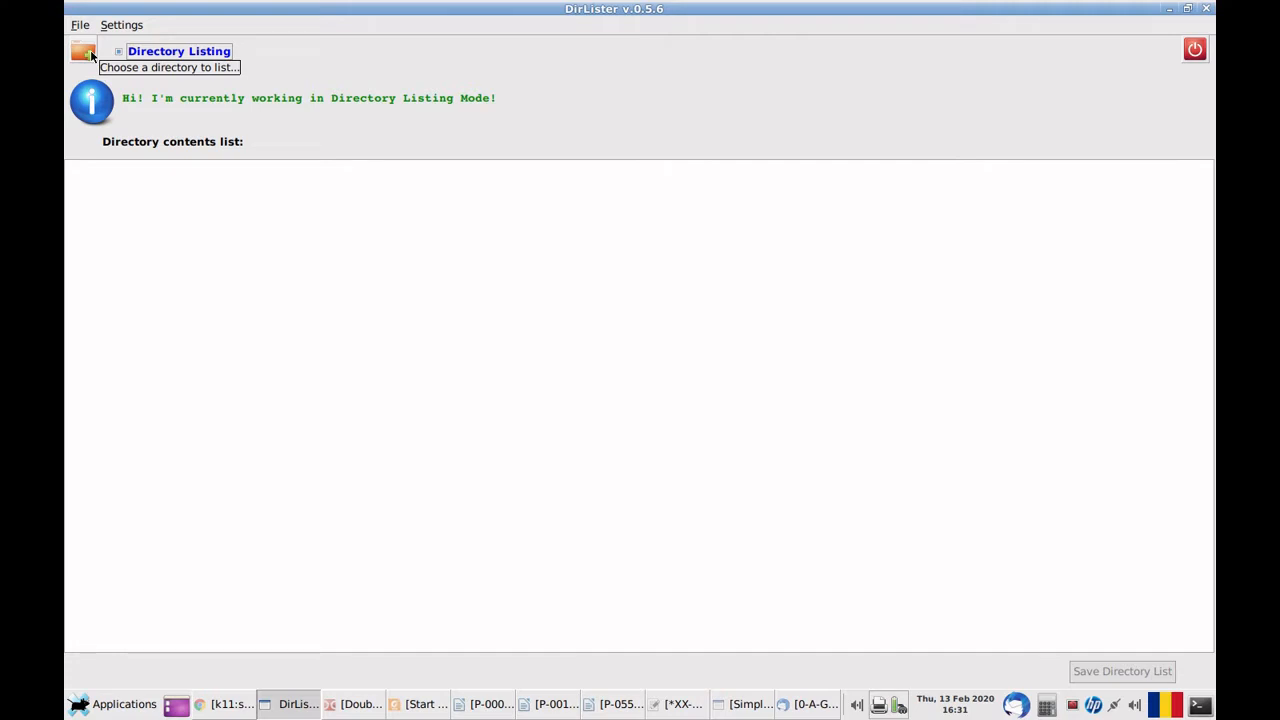
Step: Choose the 'win' folder and generate its directory contents listing
click(83, 52)
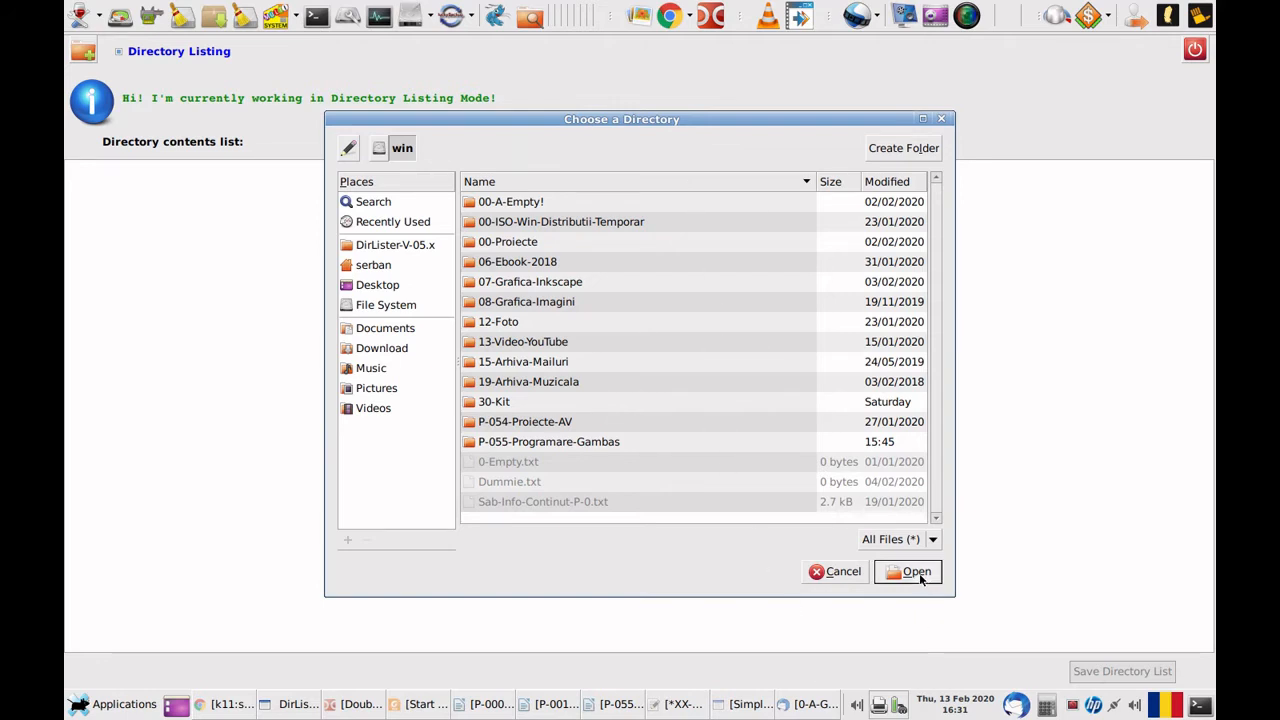
click(923, 578)
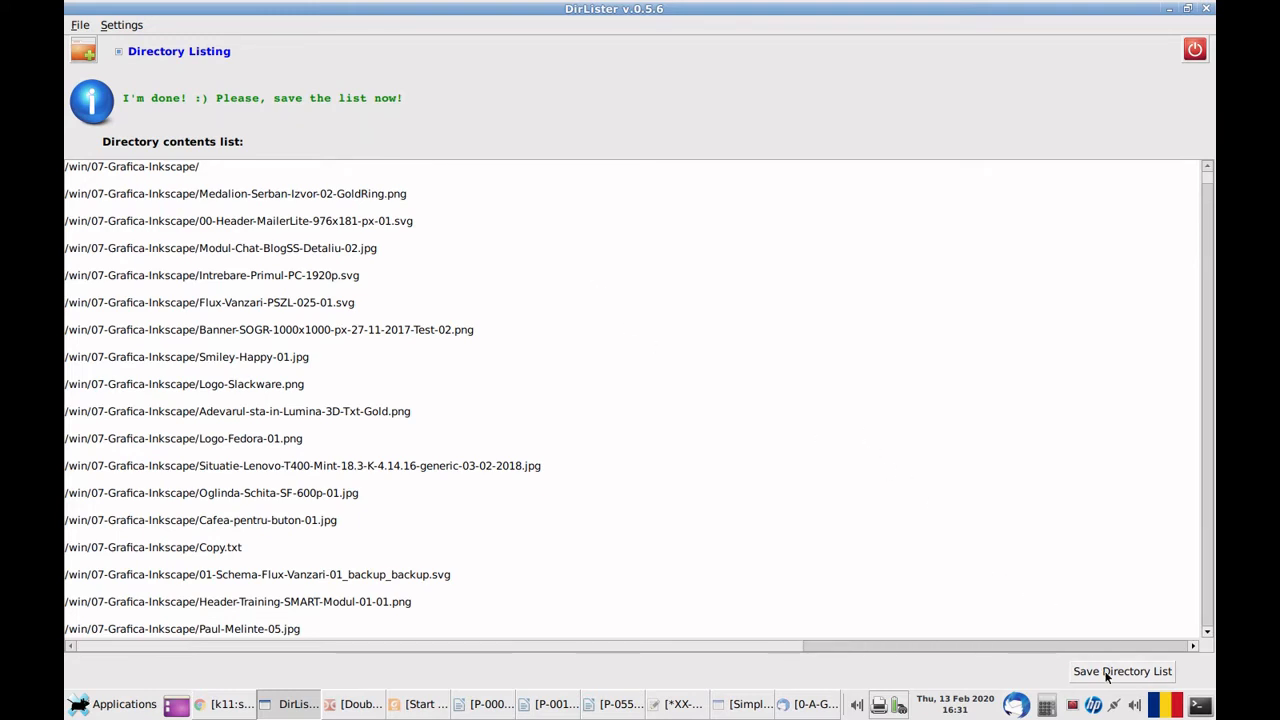
Step: Save the directory list, correcting the hour in its name to H16:32
click(1097, 665)
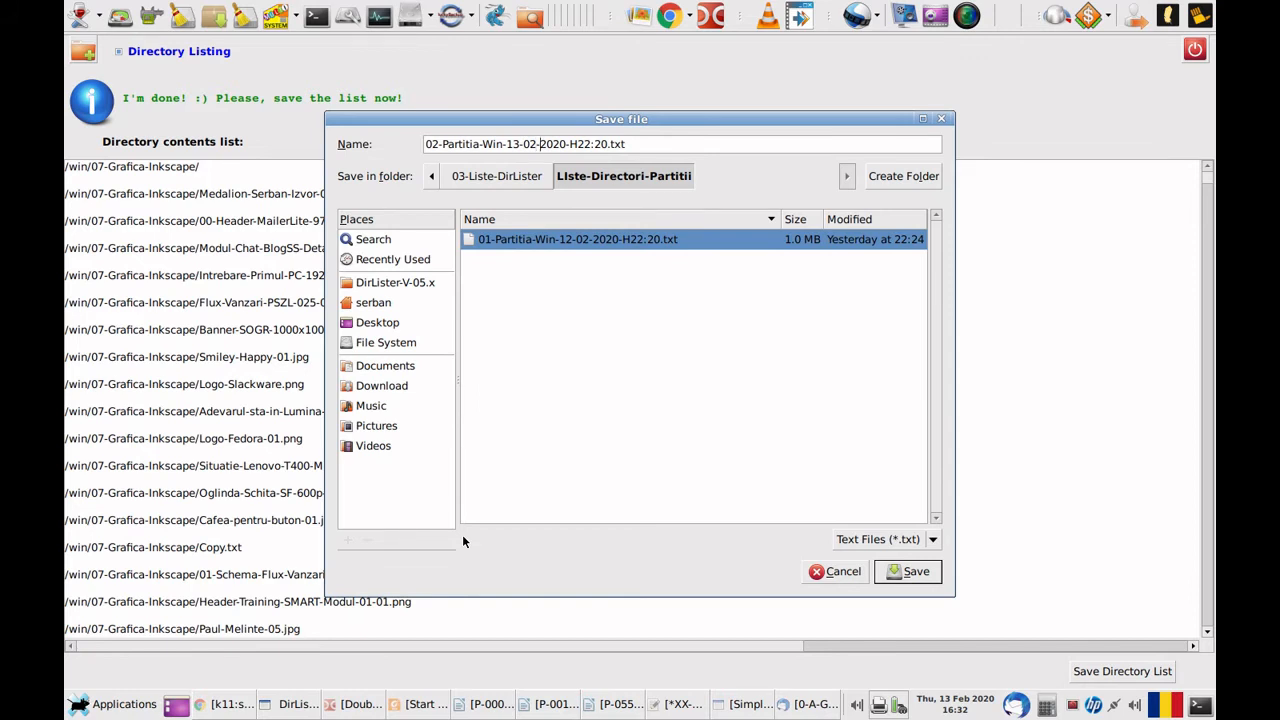
key(Right)
key(Right)
text(1)
key(Delete)
key(Delete)
text(6)
key(shift+Right)
key(shift+Right)
text(32)
Step: Confirm the save, then load 02-Partitia-Win-13-02-2020-H16:32.txt in List Management mode
click(900, 572)
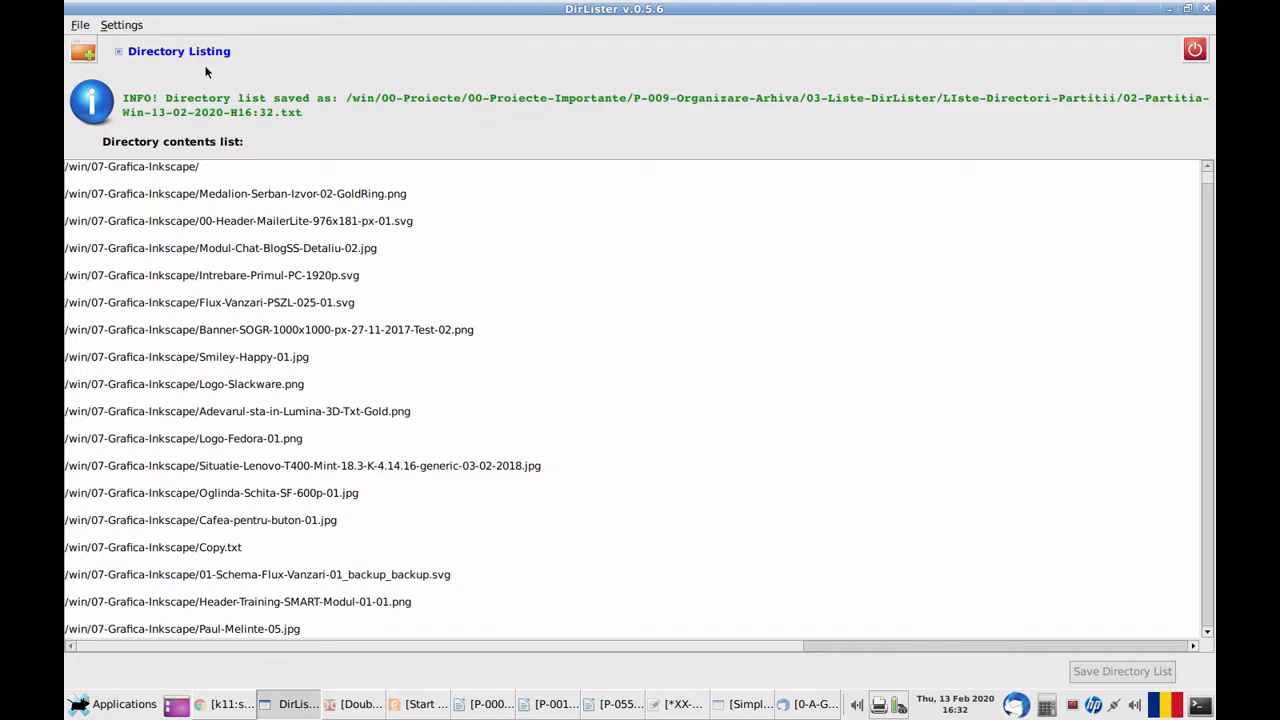
click(119, 51)
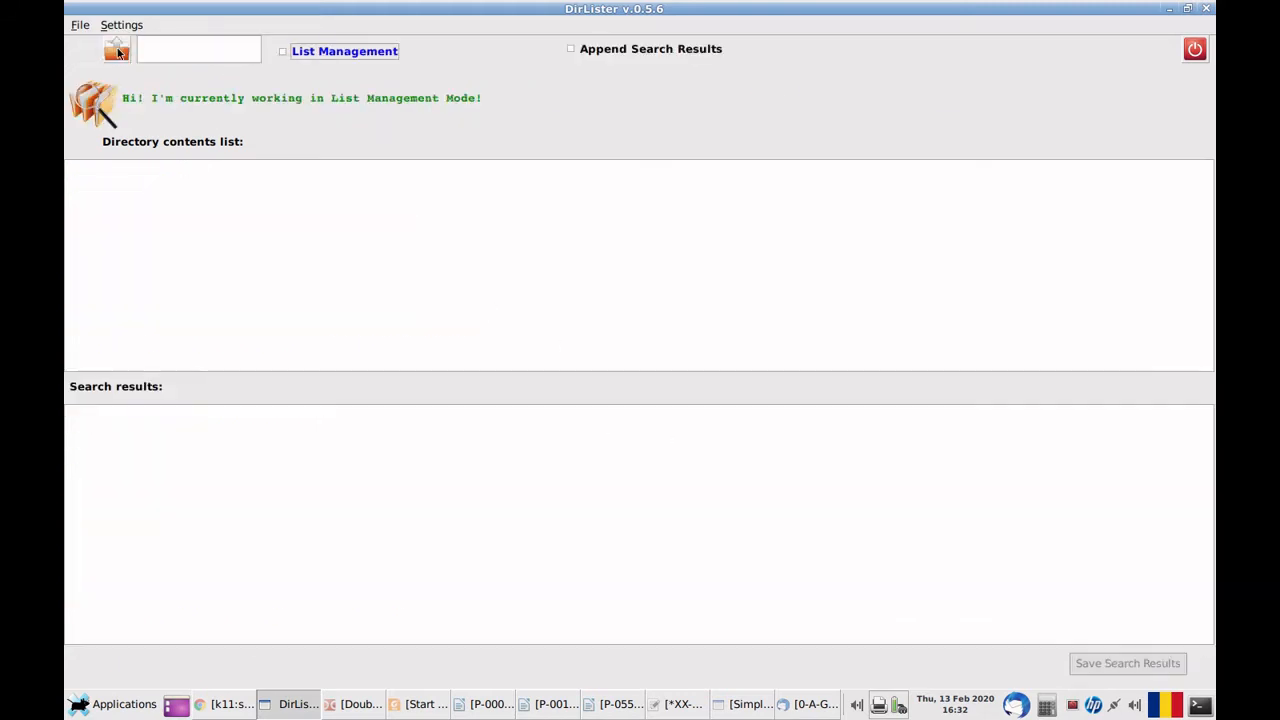
click(119, 52)
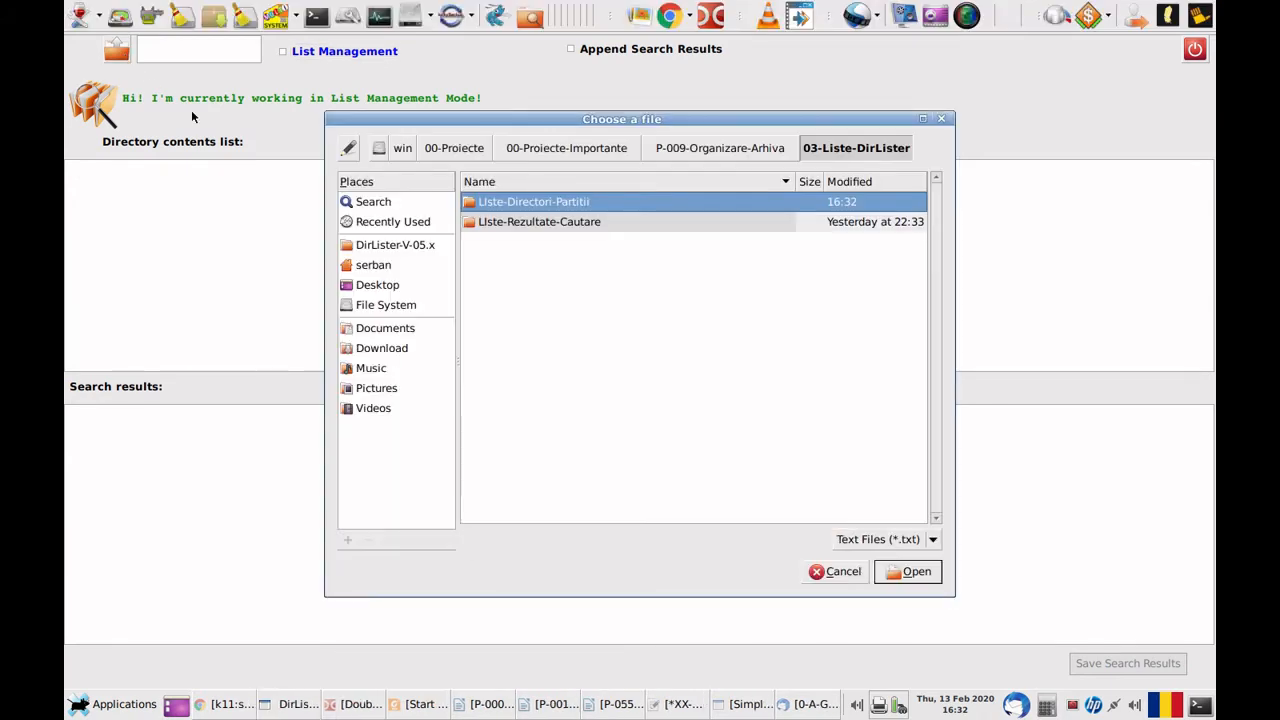
double_click(478, 204)
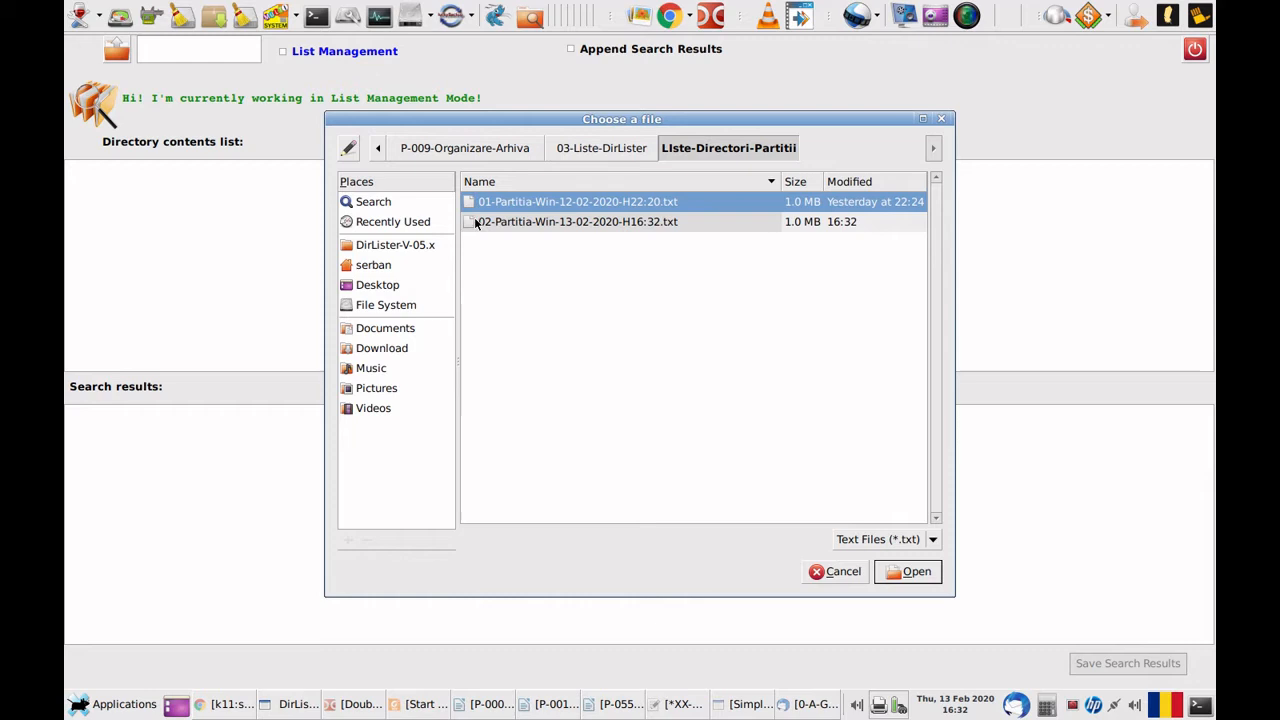
click(478, 224)
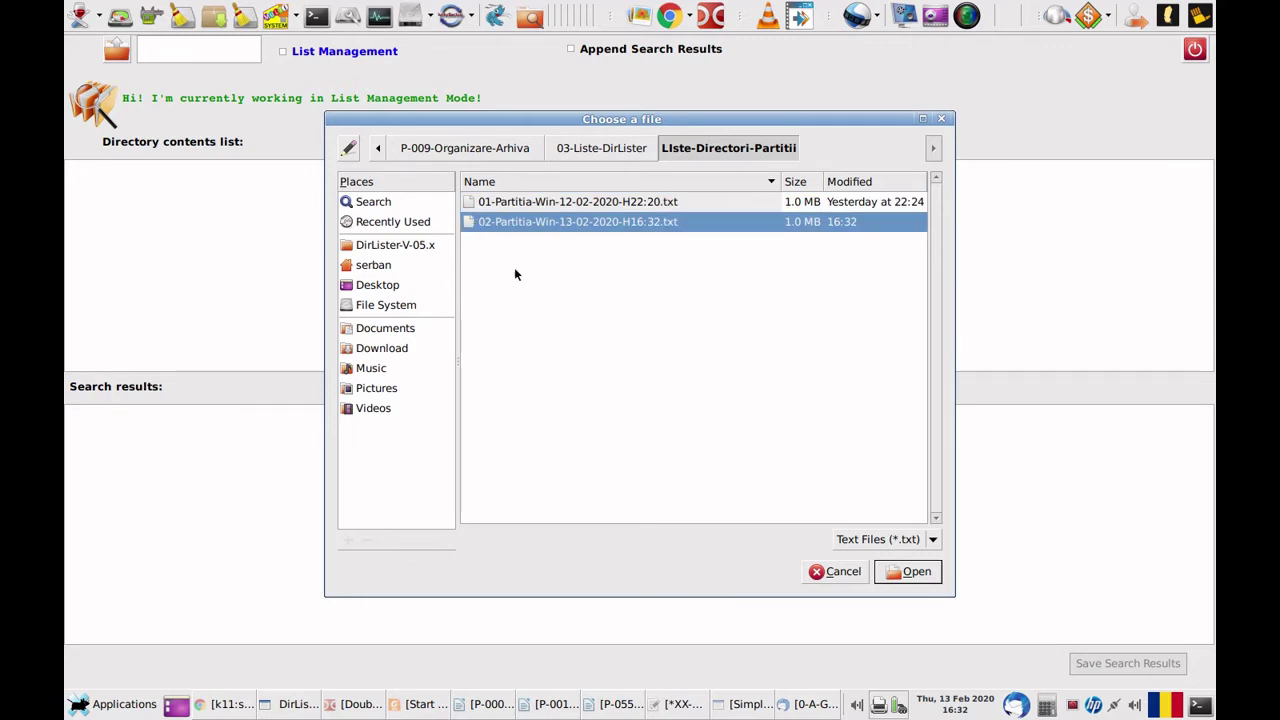
click(914, 574)
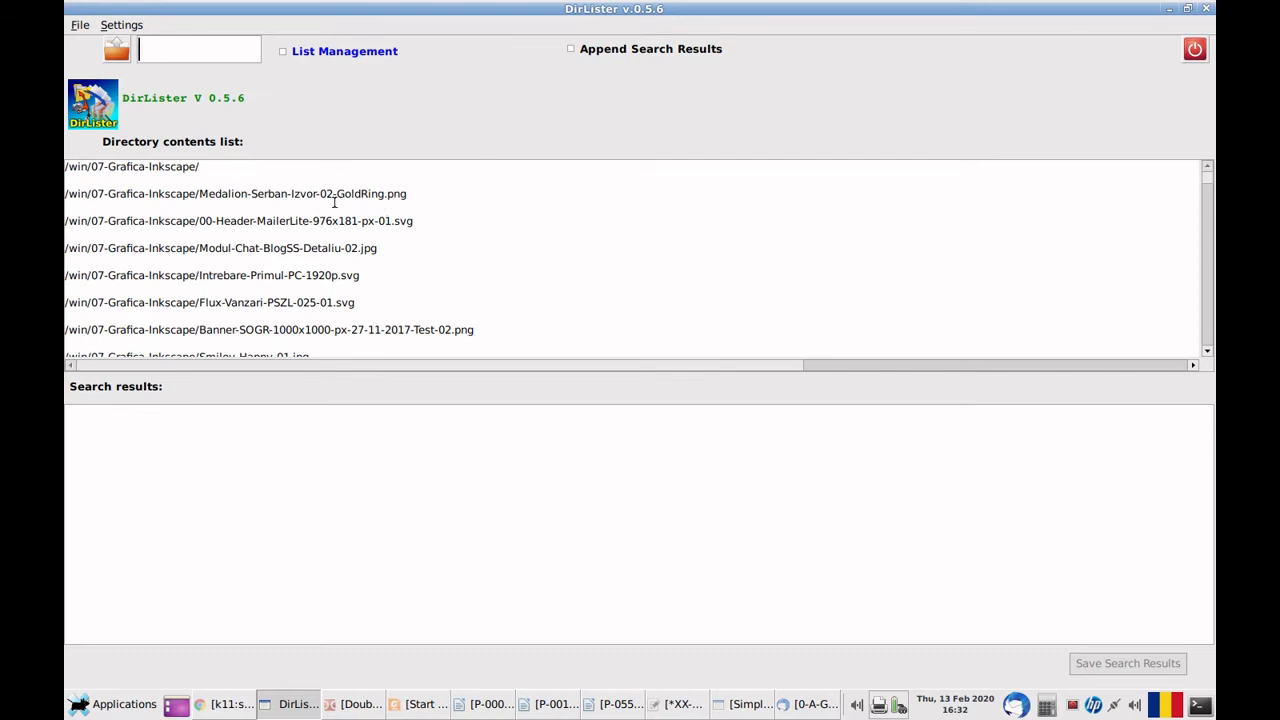
Step: Search the loaded list for 'GoldRing', yielding five matching image paths
drag(338, 194, 381, 196)
click(205, 47)
text(GoldRing)
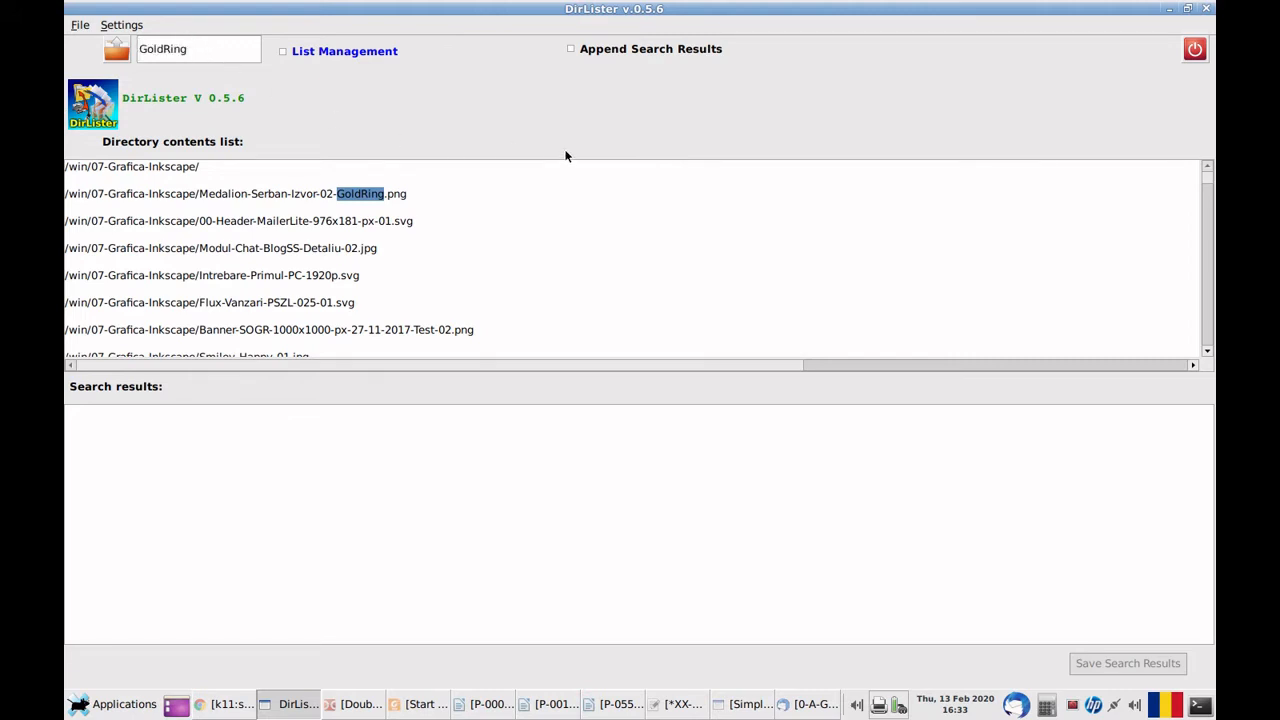
key(Return)
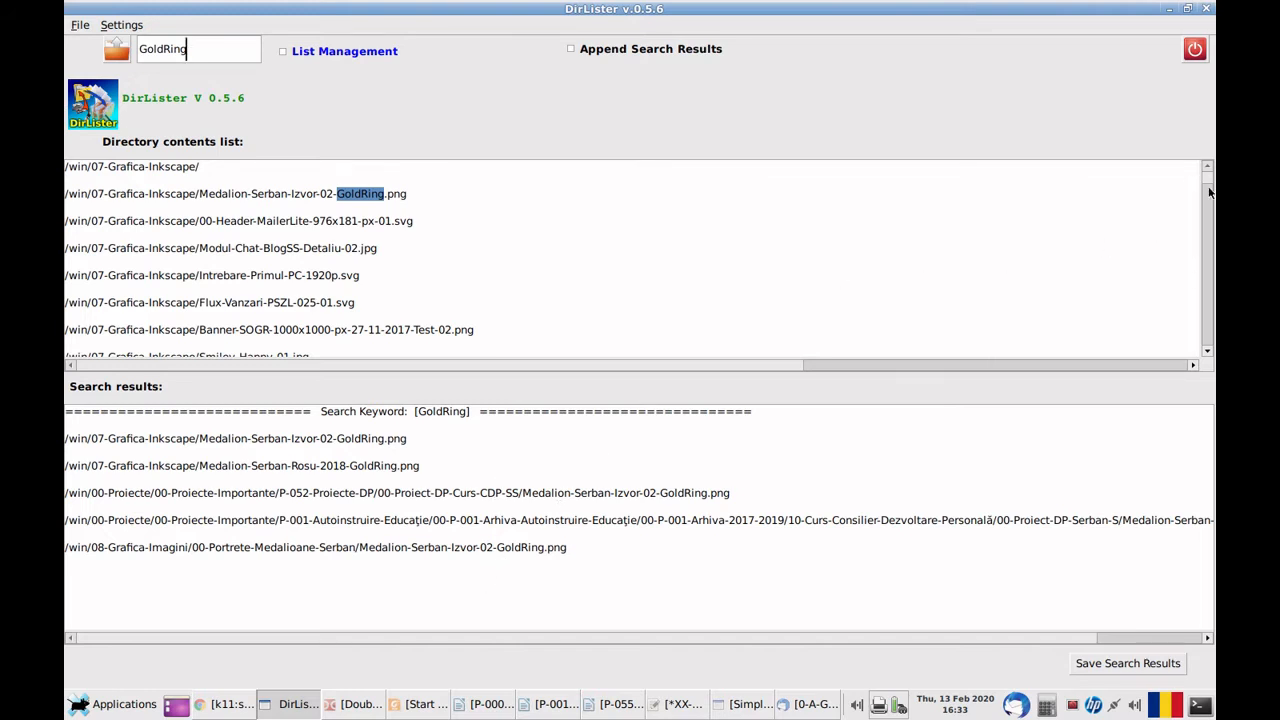
drag(1206, 181, 1206, 330)
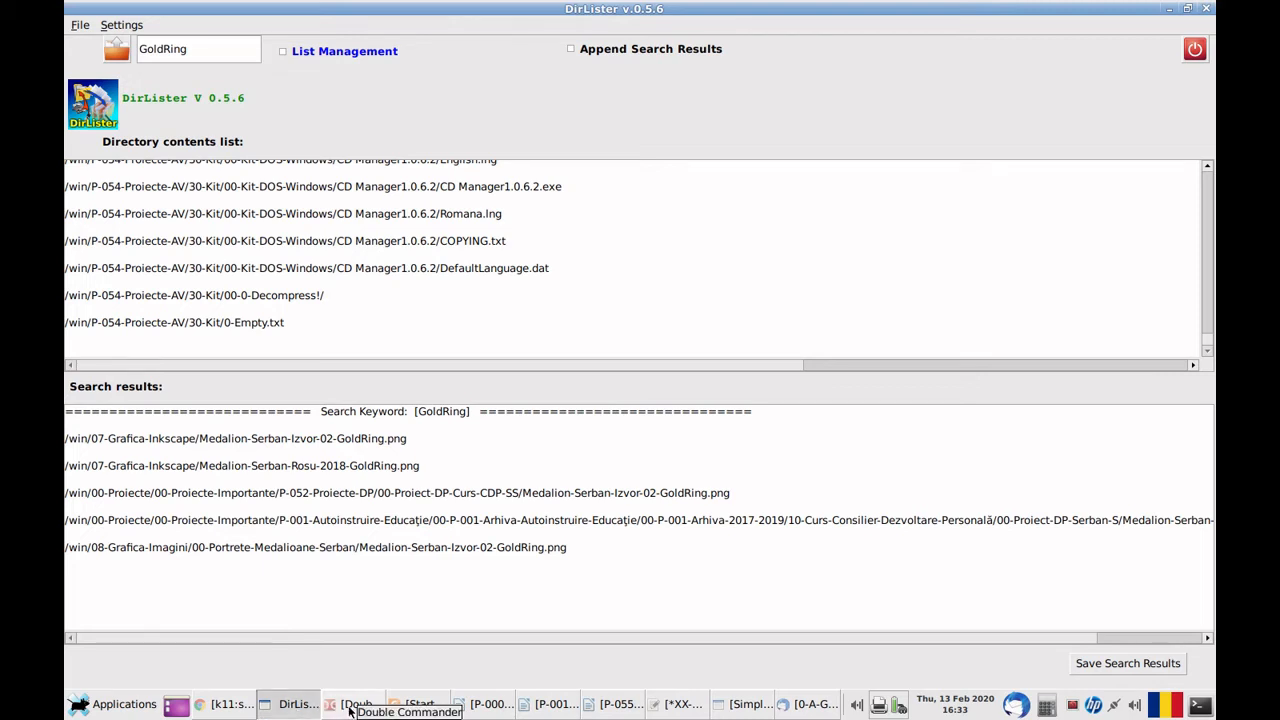
click(340, 706)
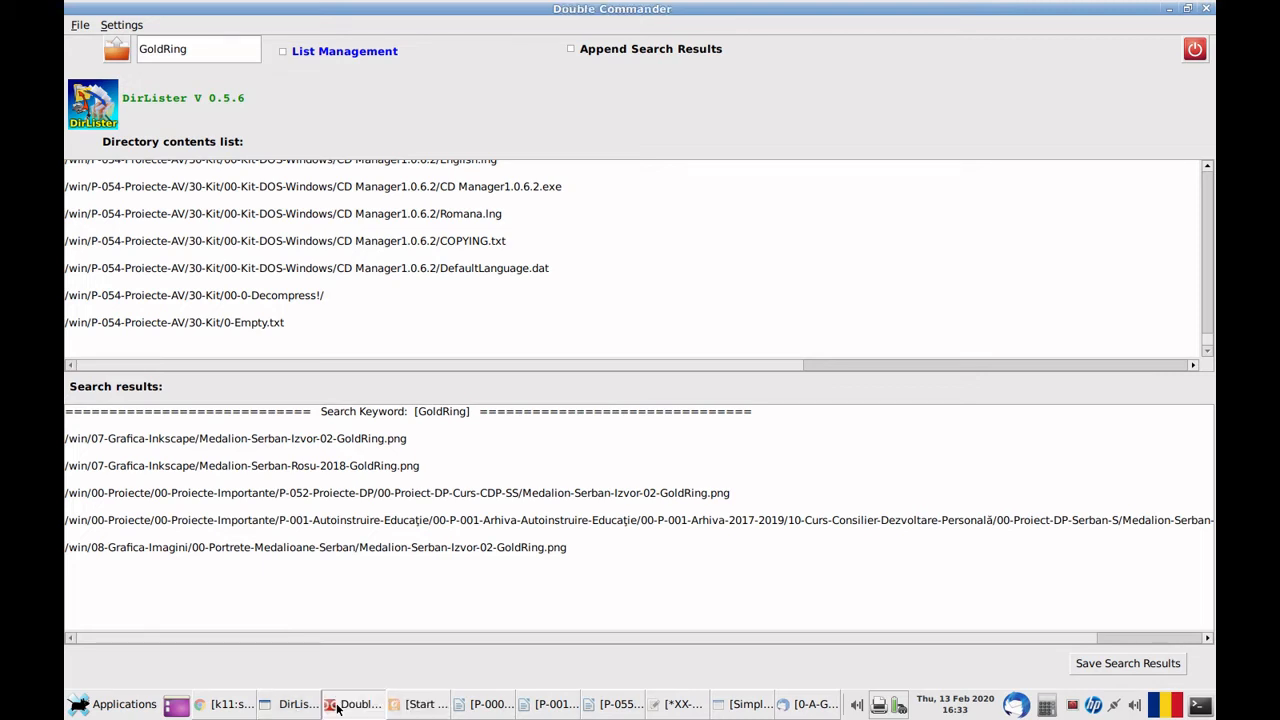
key(ctrl+Tab)
key(Return)
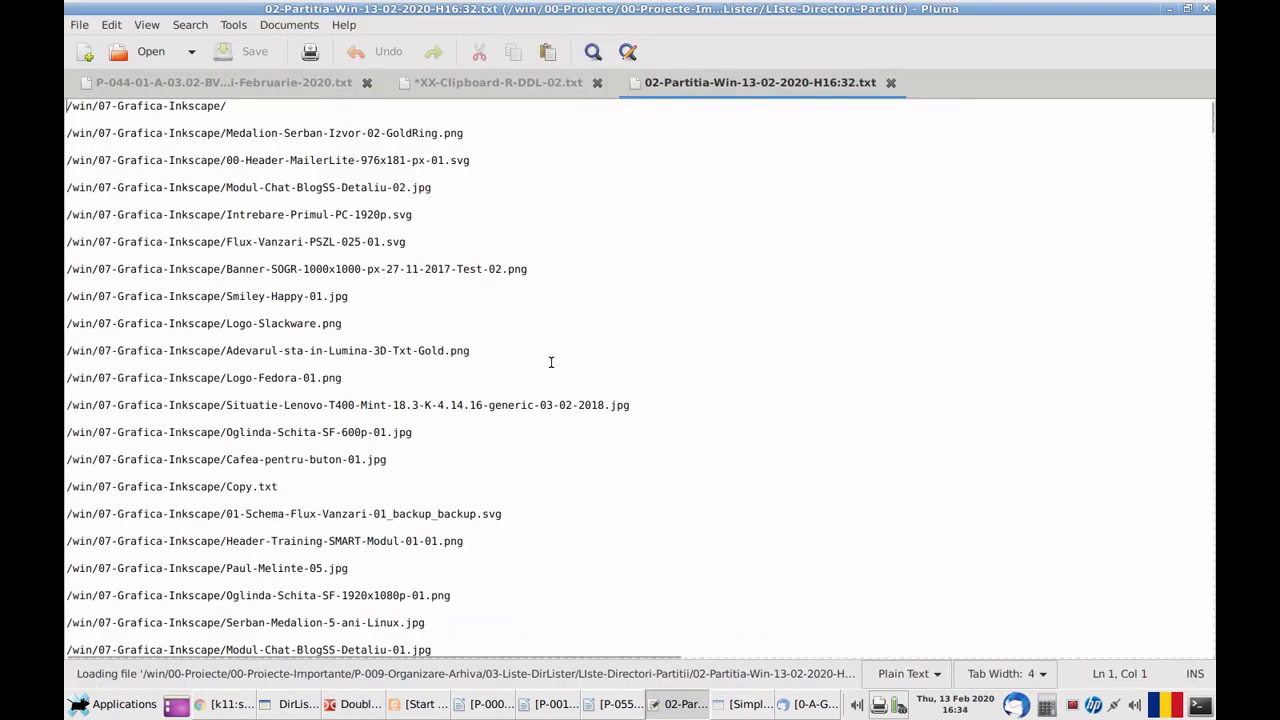
key(ctrl+End)
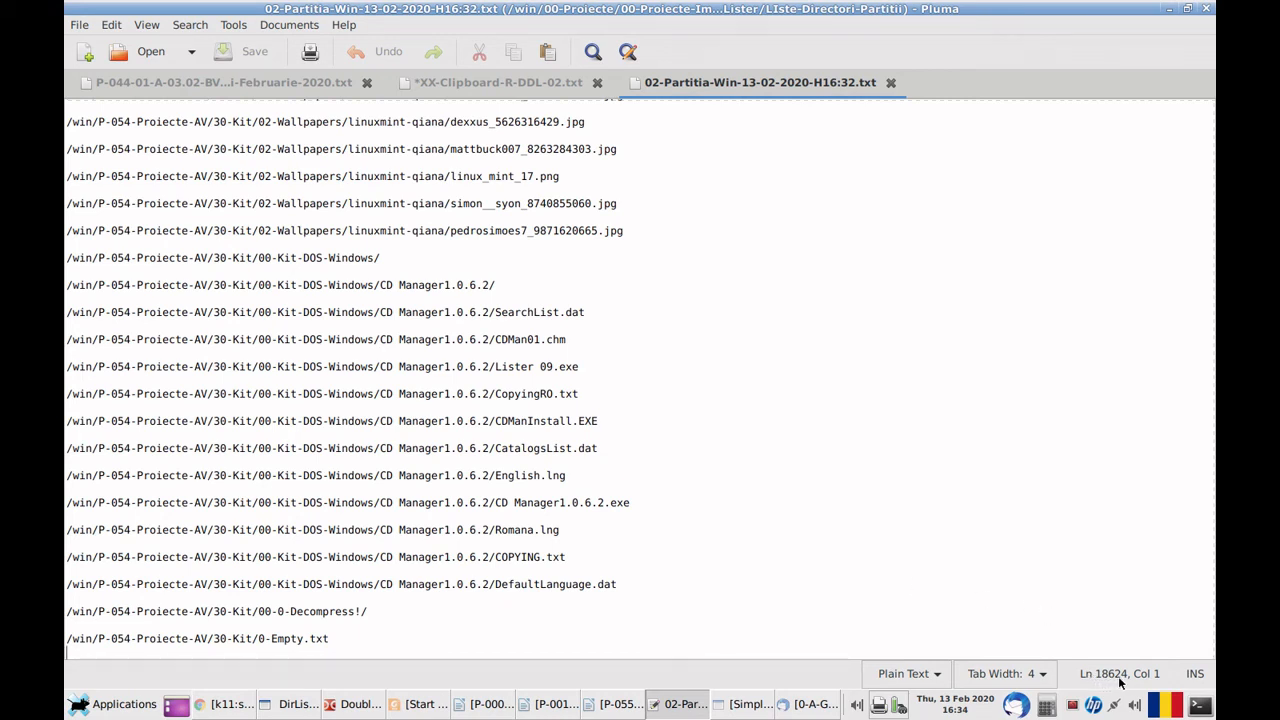
click(222, 625)
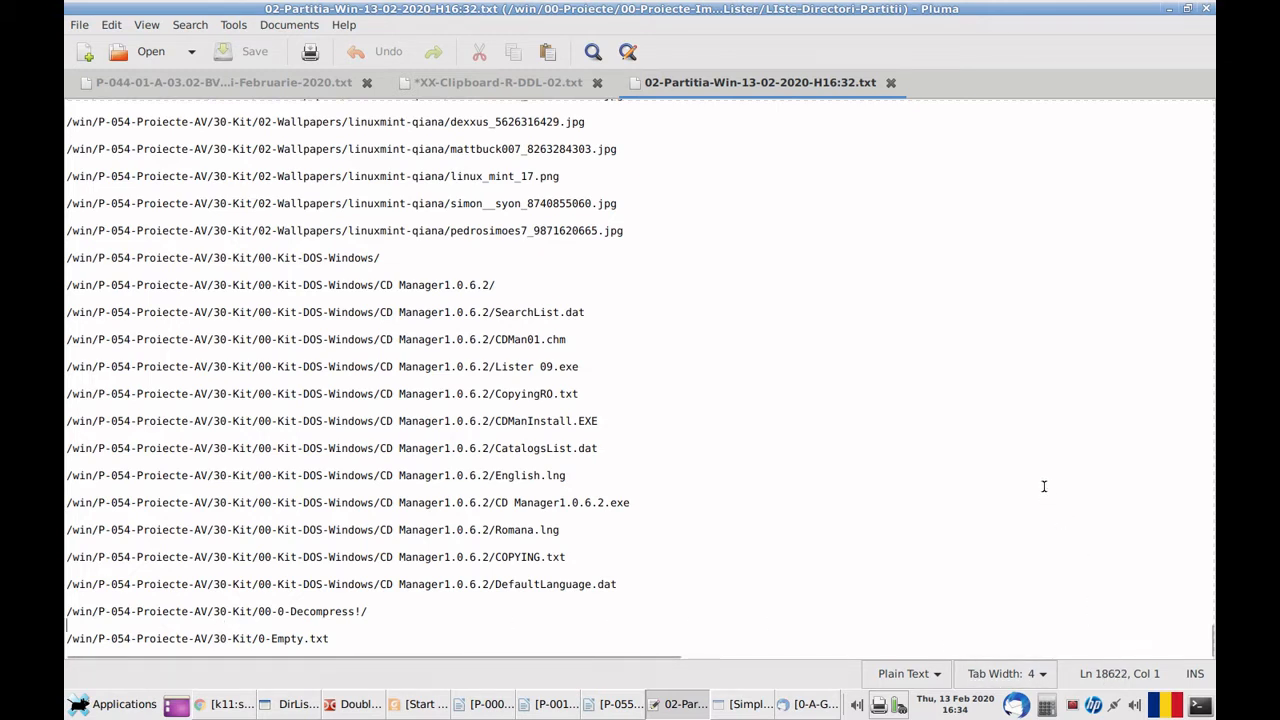
click(891, 83)
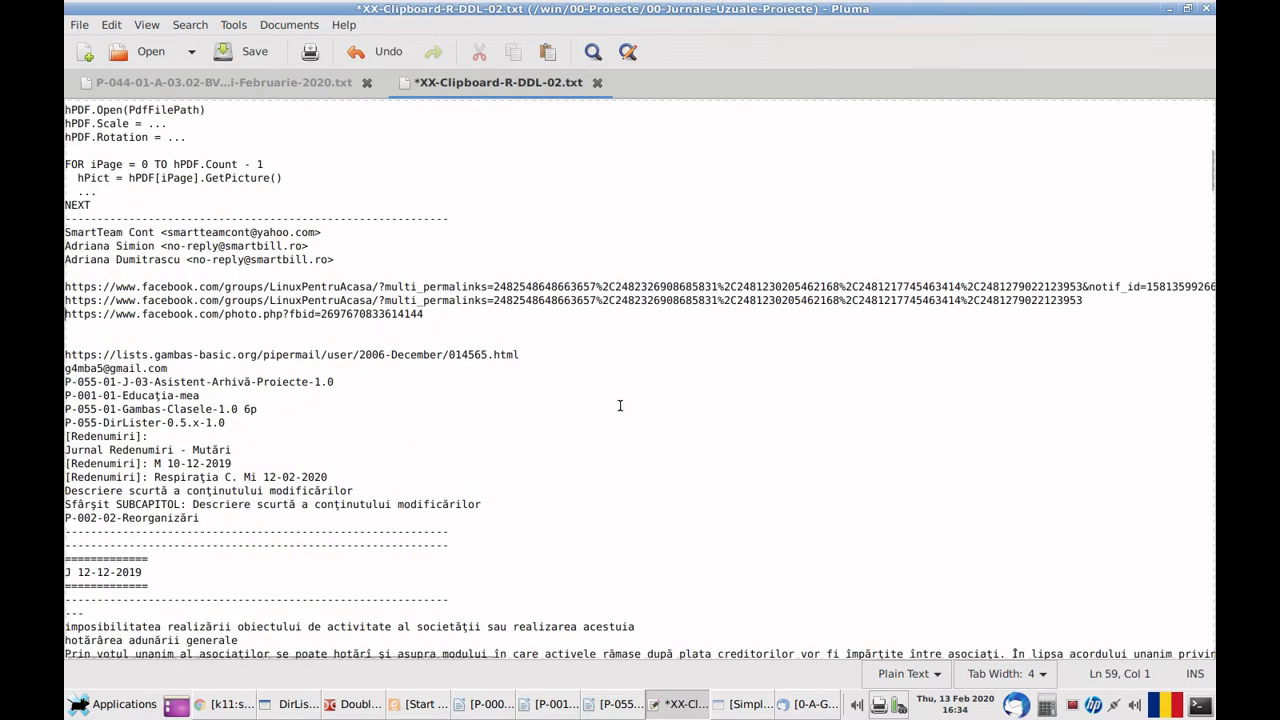
click(686, 710)
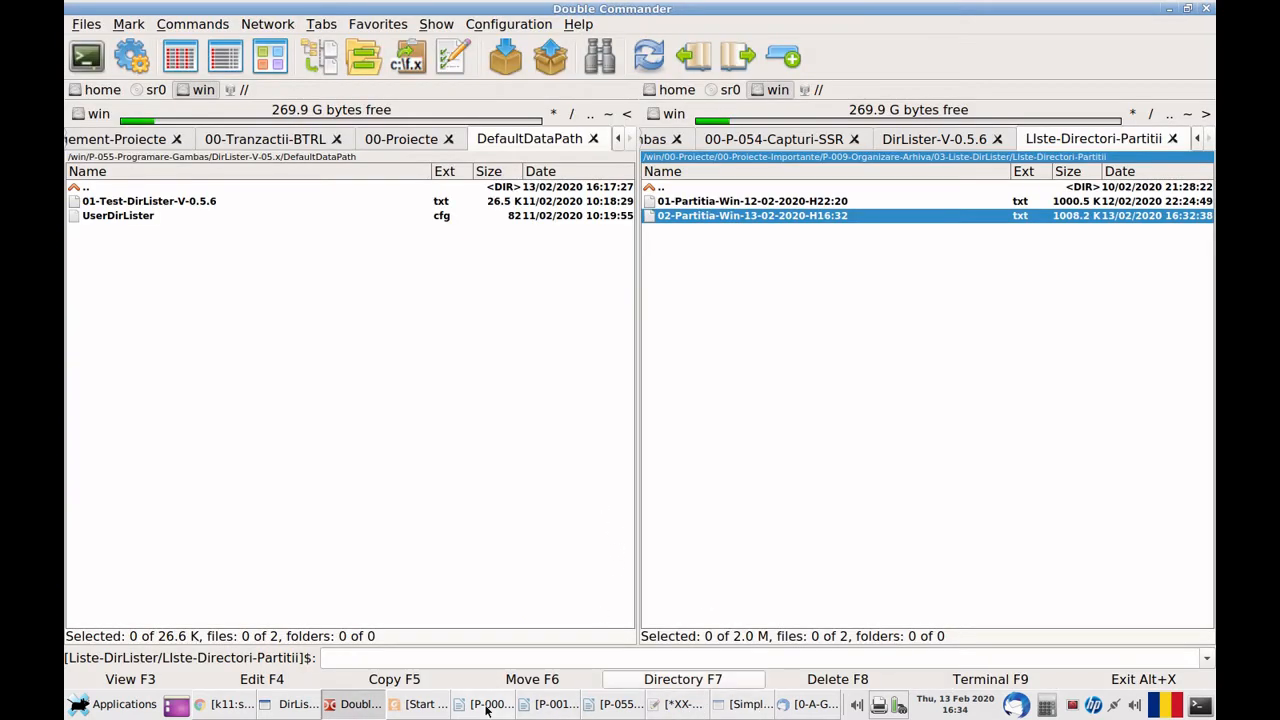
click(335, 710)
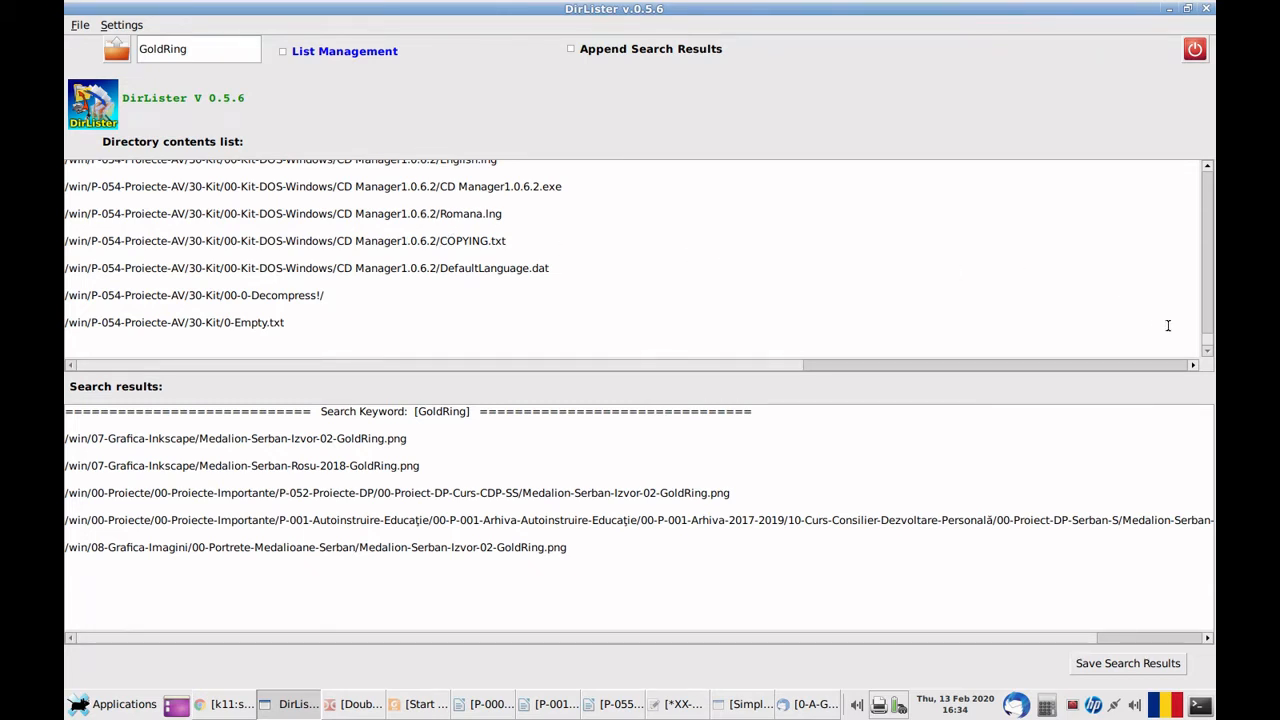
scroll(1207, 346, up, 5)
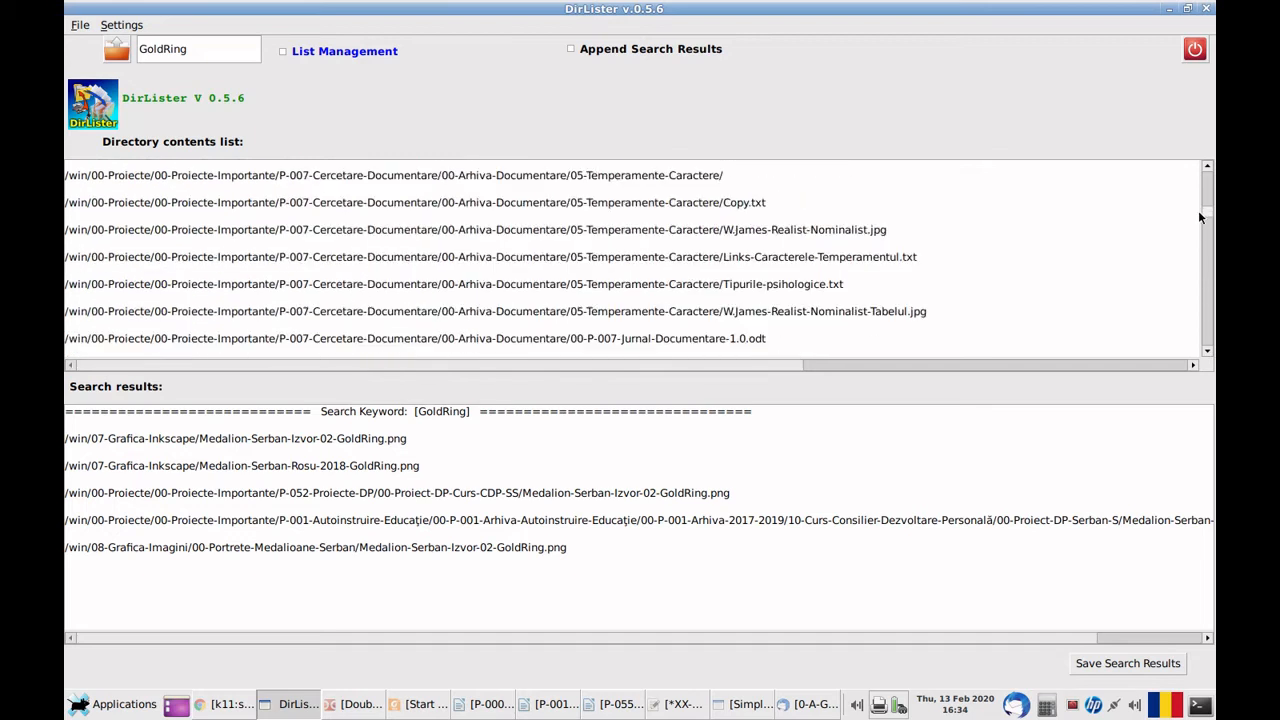
drag(1200, 217, 1188, 357)
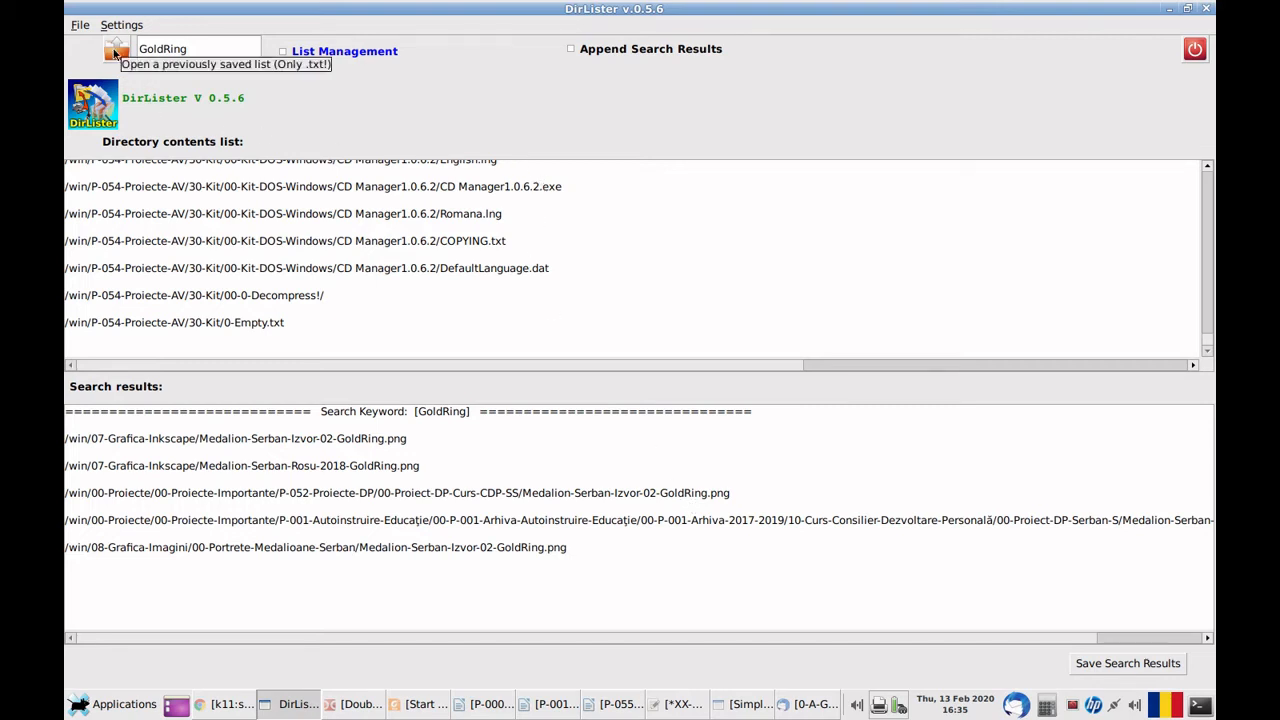
Step: Return to Directory Listing, browse File System in the chooser and cancel without listing
click(284, 52)
click(119, 54)
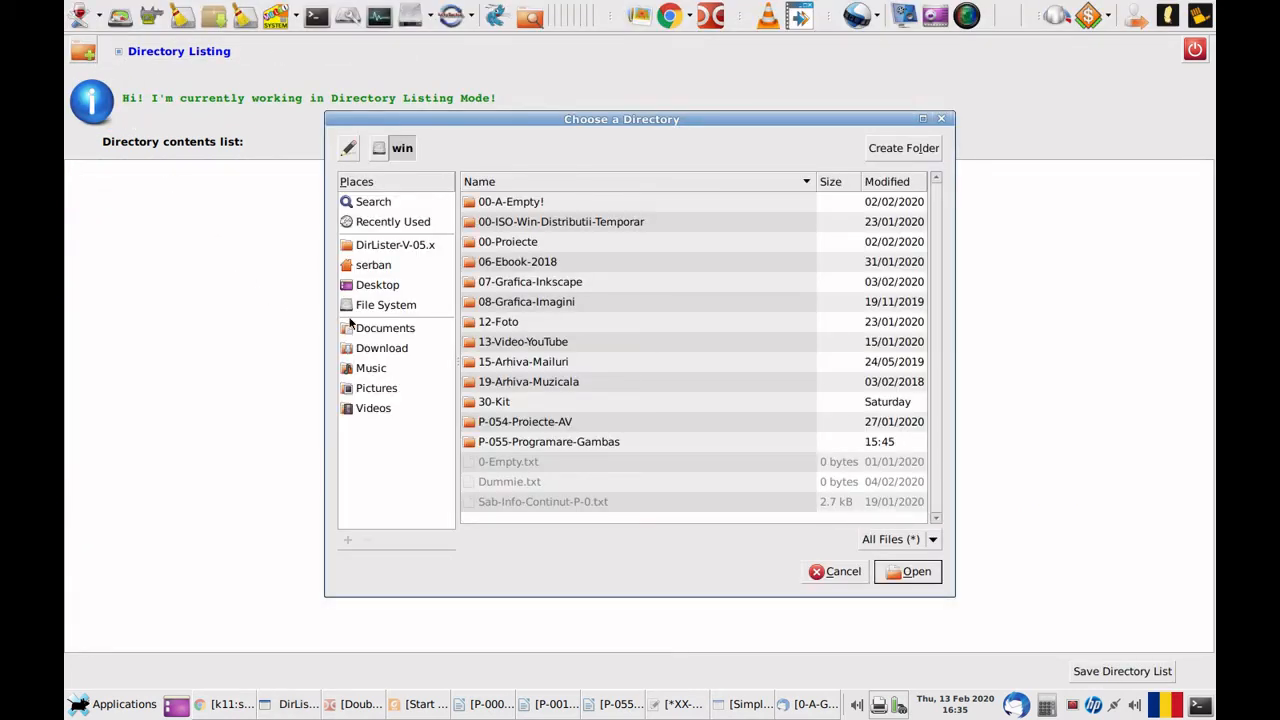
click(370, 306)
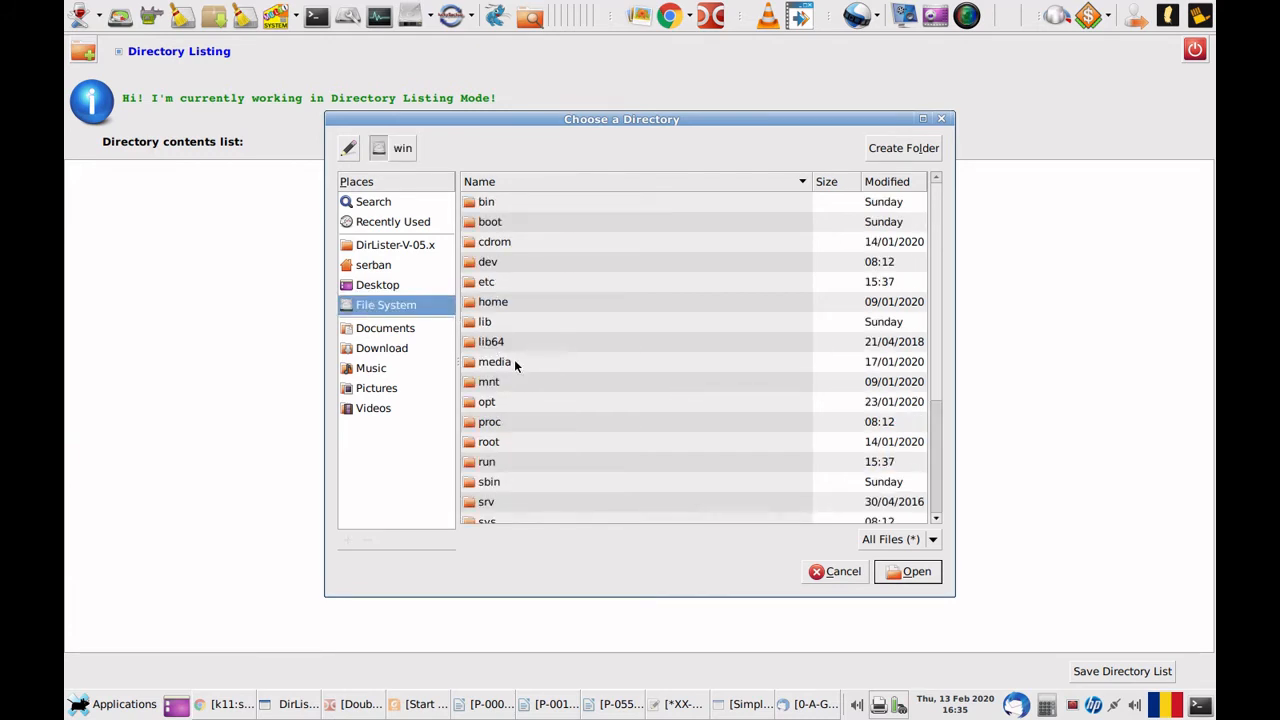
scroll(560, 380, down, 3)
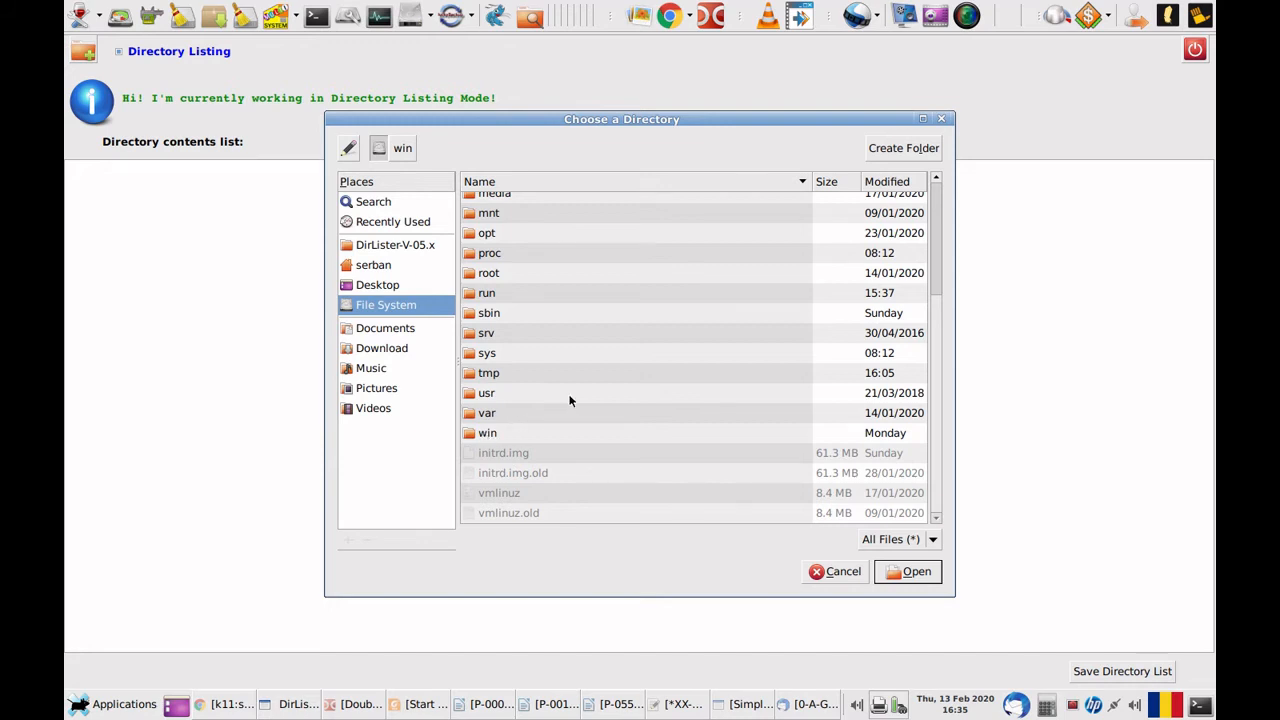
scroll(578, 392, up, 3)
scroll(579, 388, up, 1)
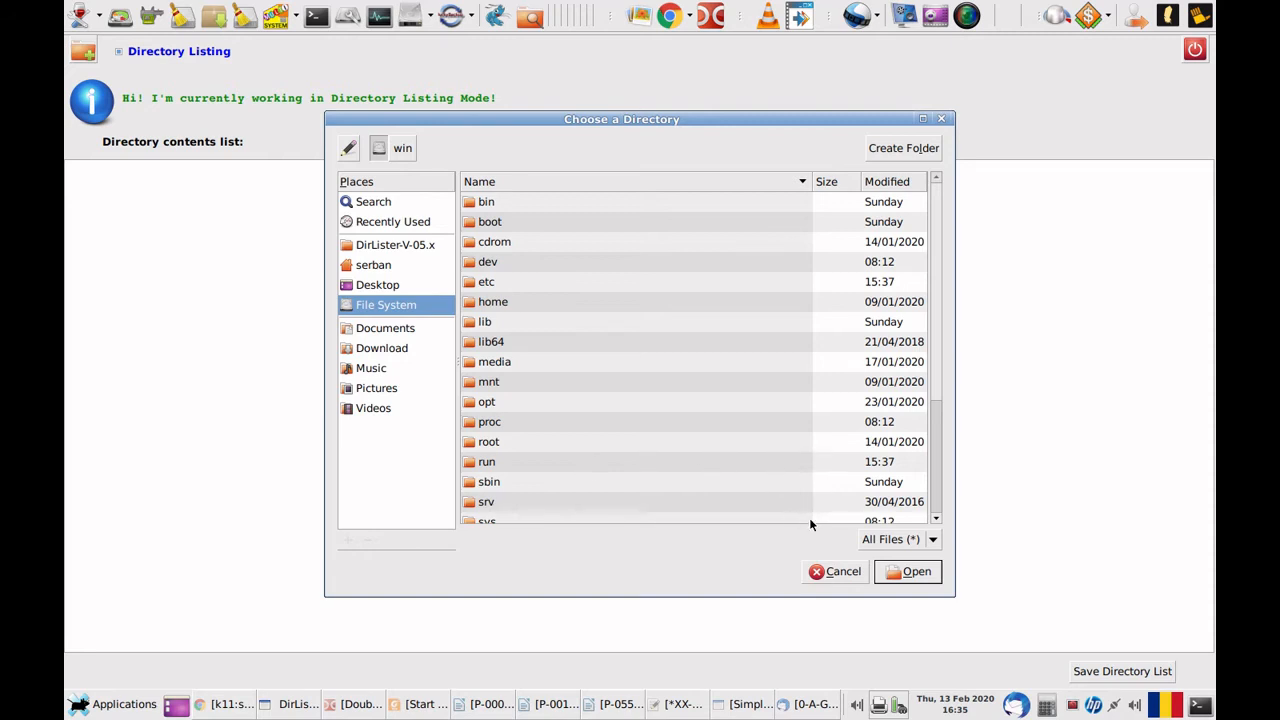
click(838, 572)
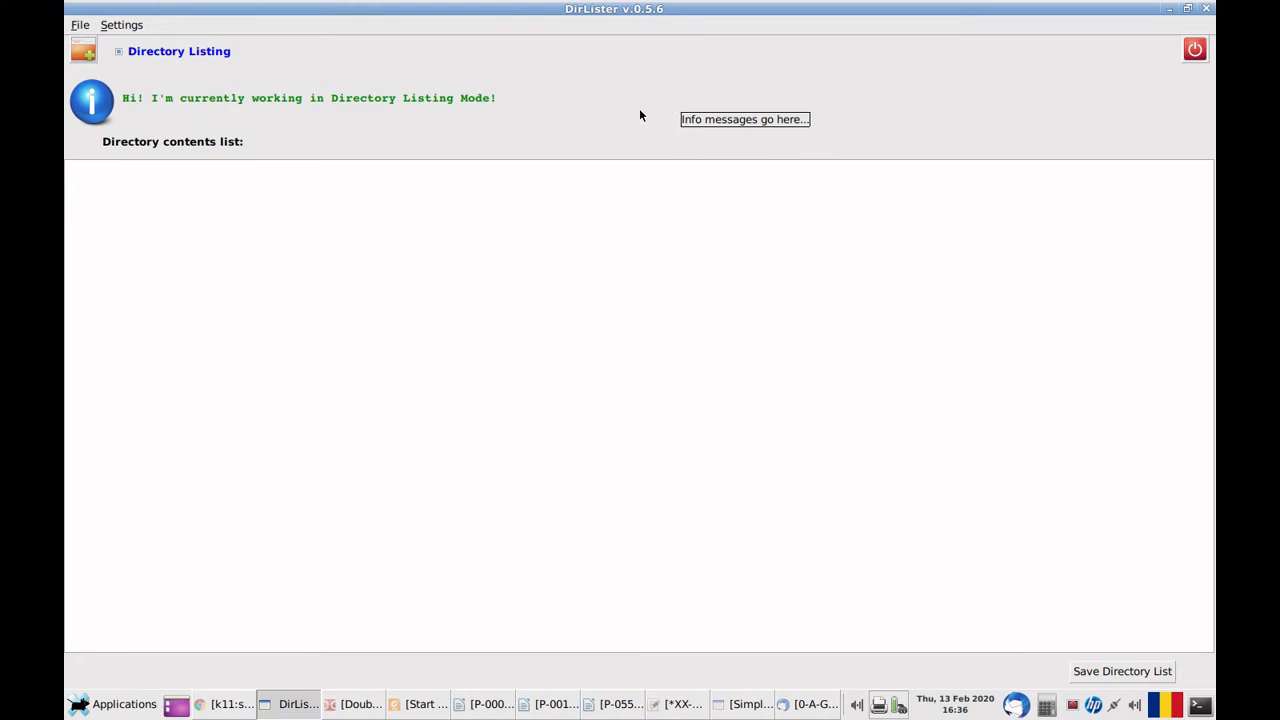
Step: Back in List Management, load 02-Srch-*Gambas*.odt-12-02-2020.txt showing six .odt paths
click(120, 53)
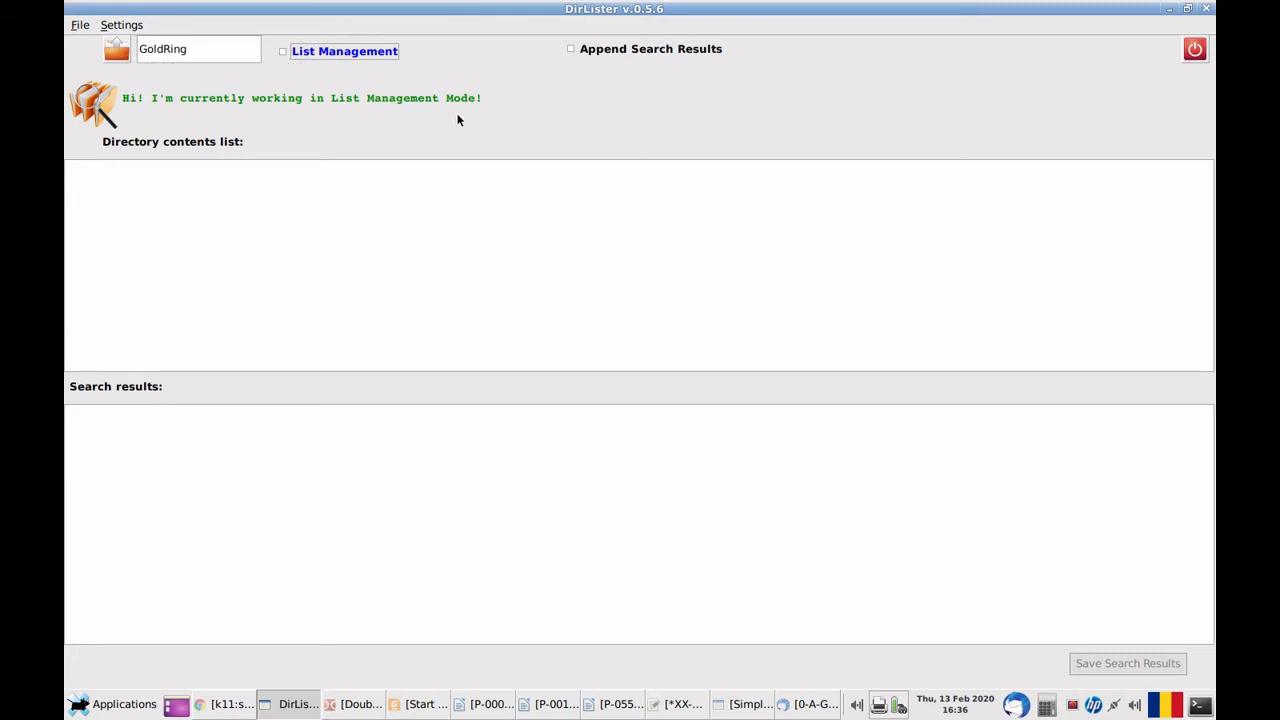
click(113, 55)
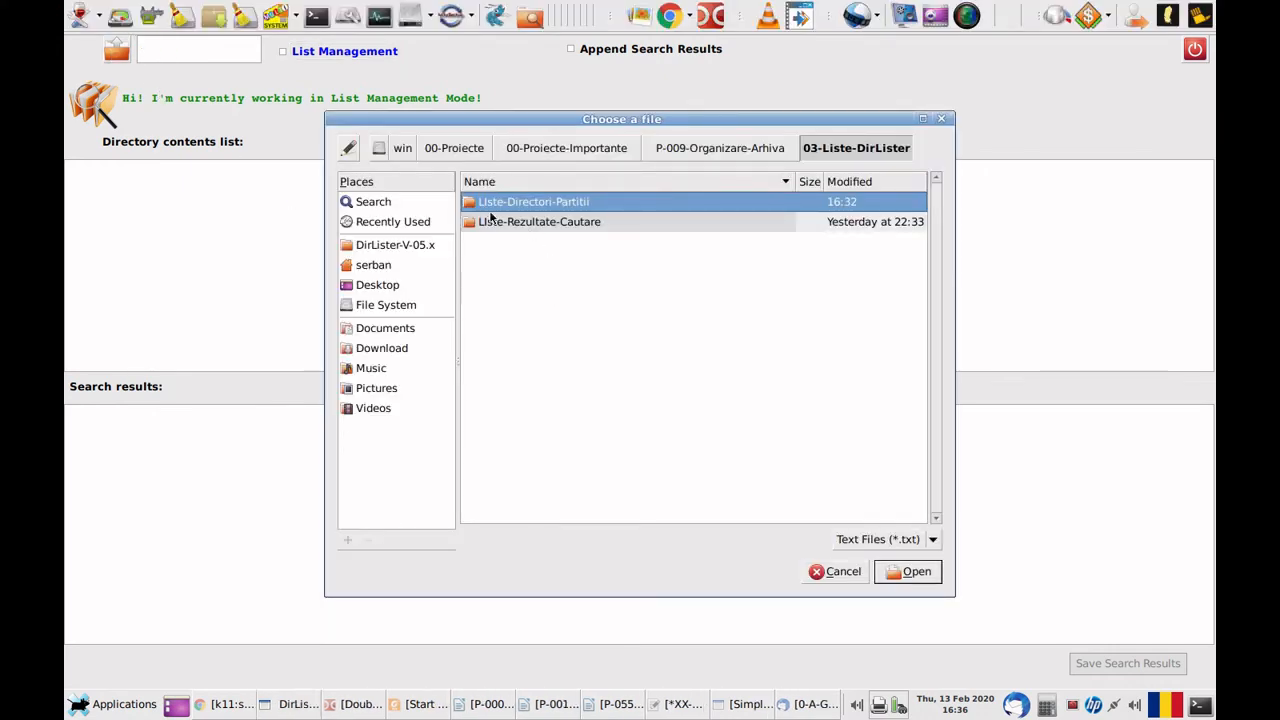
double_click(474, 229)
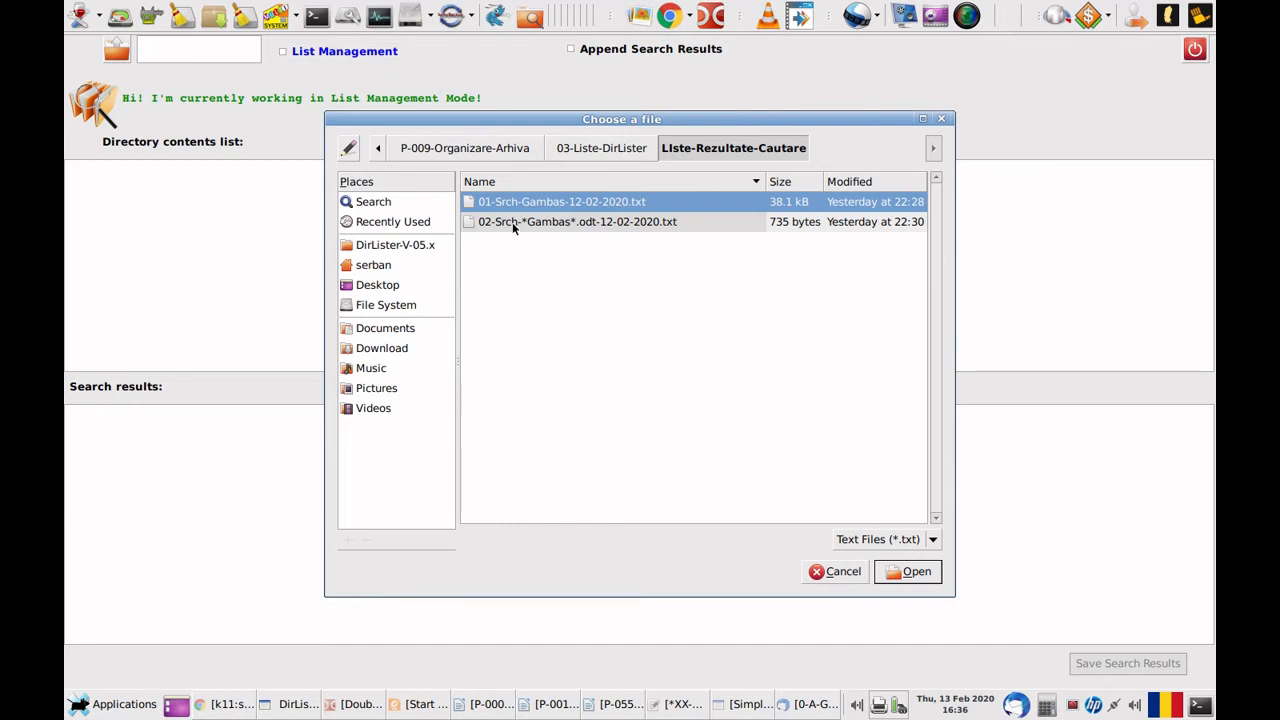
click(513, 228)
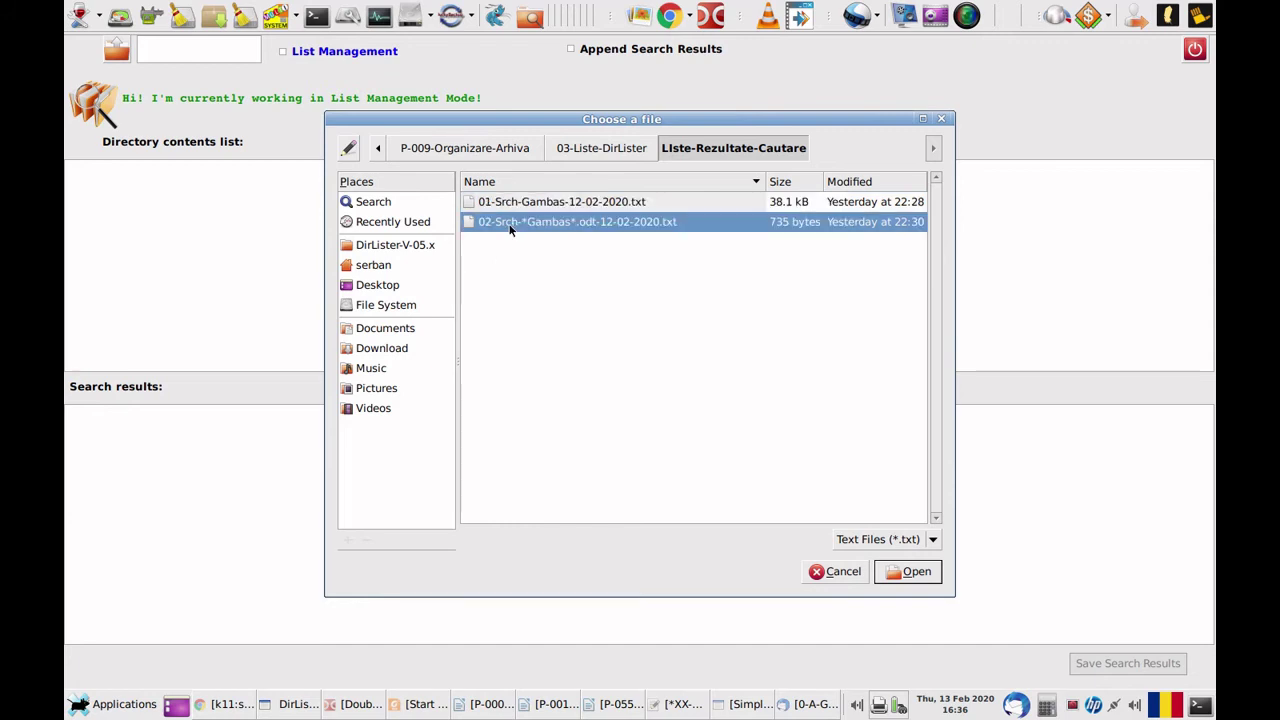
click(897, 572)
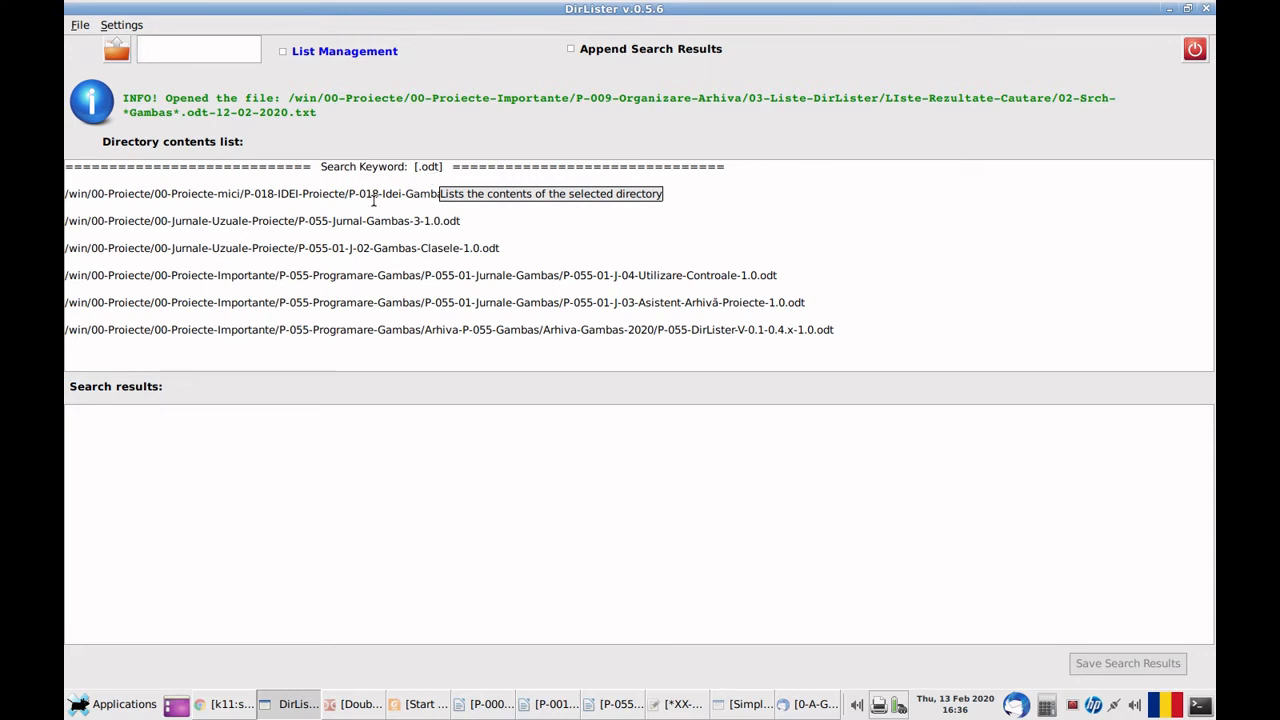
Step: Load the broader 01-Srch-Gambas-12-02-2020.txt list from Liste-Rezultate-Cautare
click(116, 50)
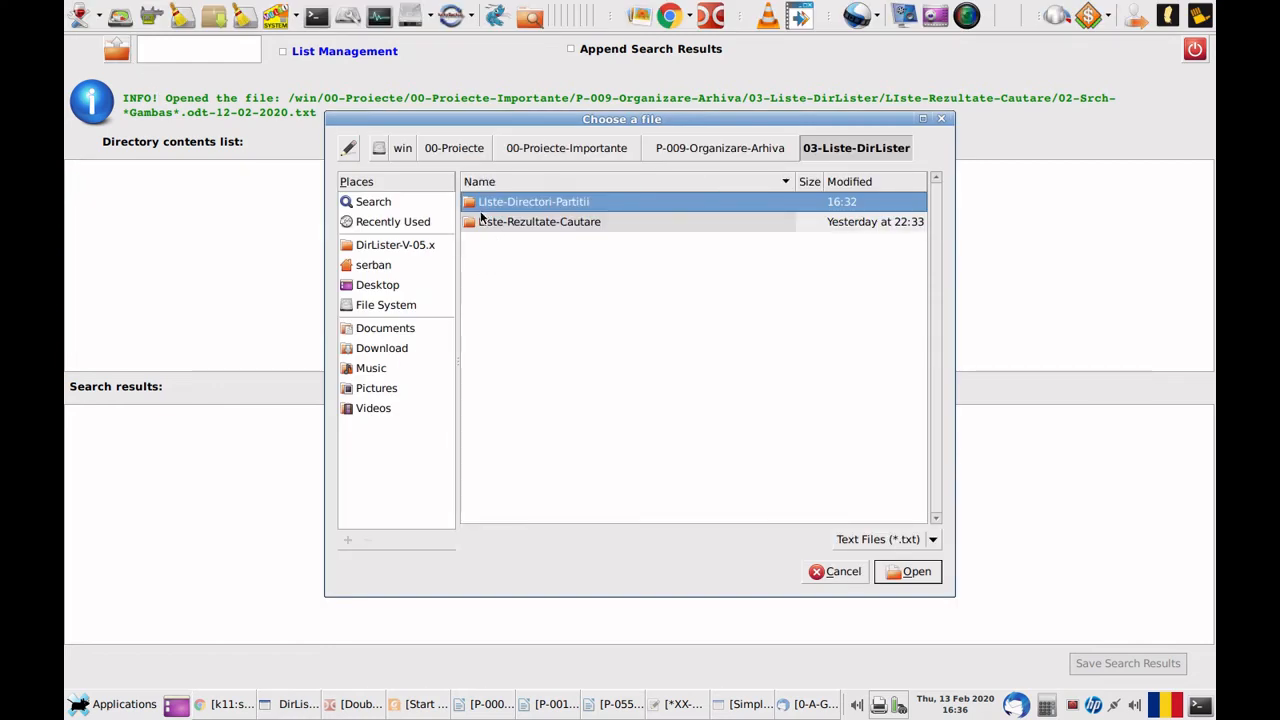
double_click(478, 221)
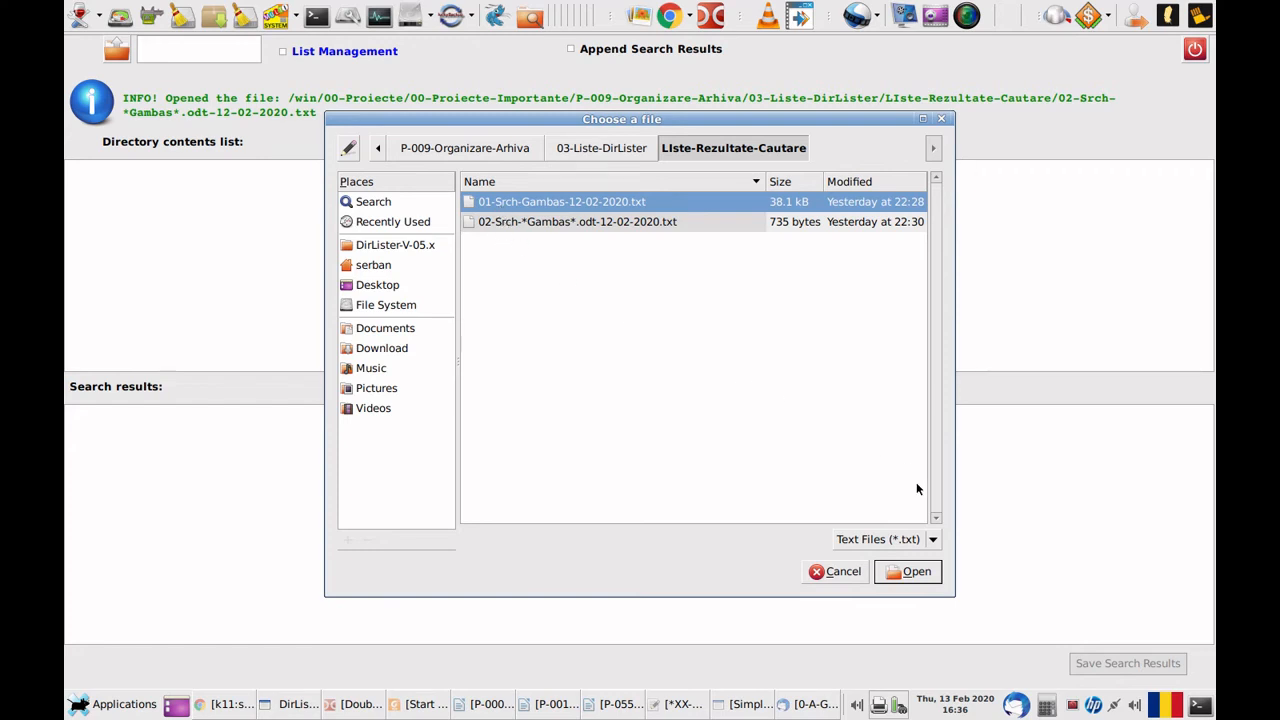
click(908, 574)
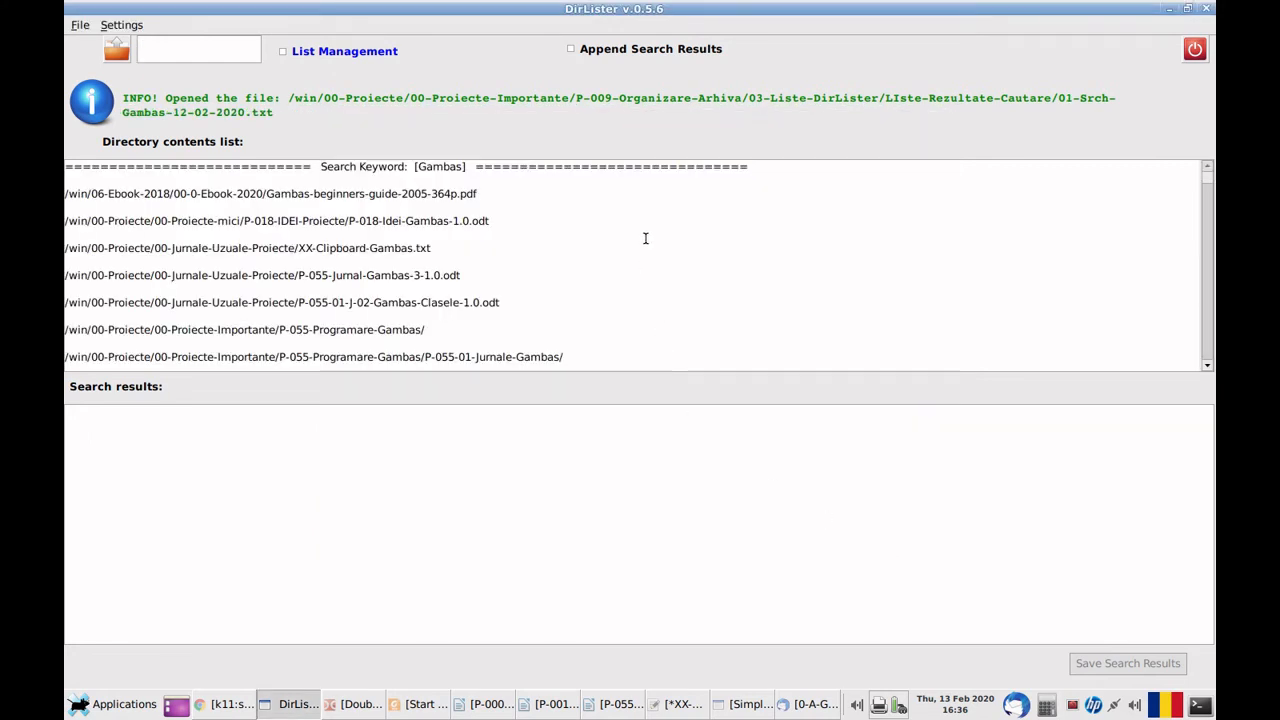
scroll(646, 243, down, 2)
scroll(644, 260, down, 2)
scroll(635, 265, down, 2)
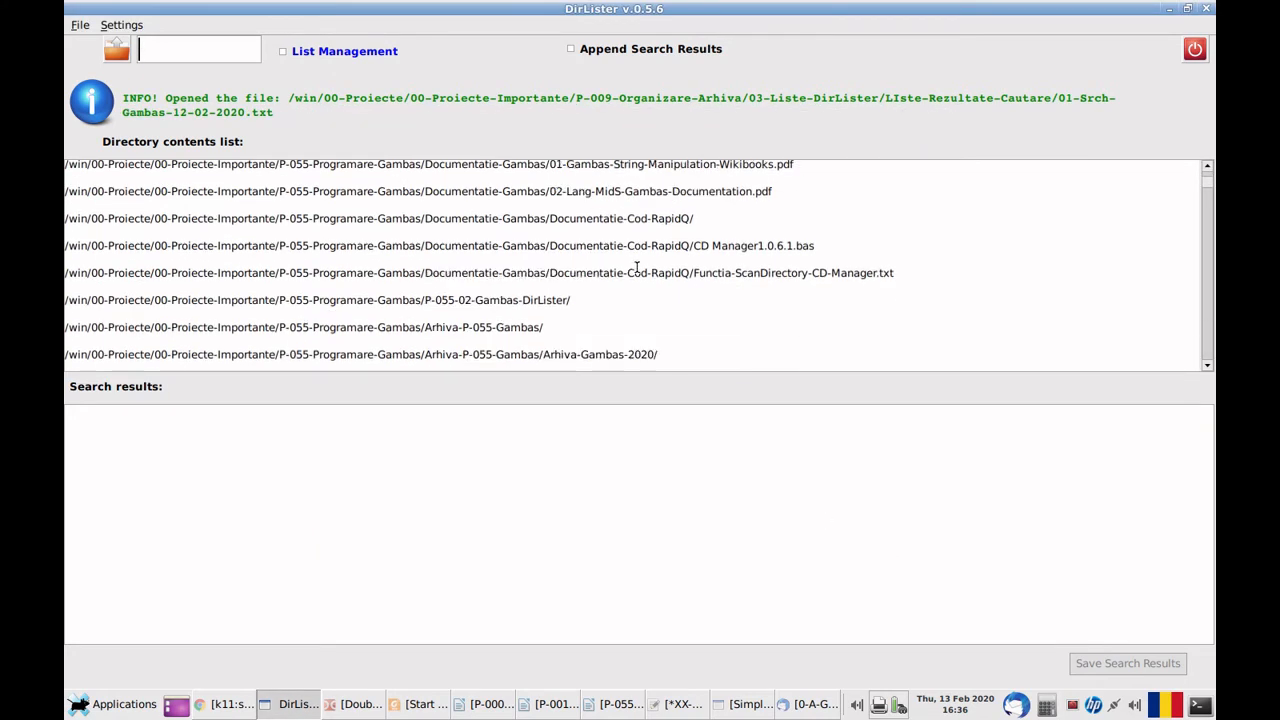
scroll(625, 272, down, 2)
scroll(610, 281, down, 2)
scroll(610, 283, down, 2)
scroll(608, 288, down, 2)
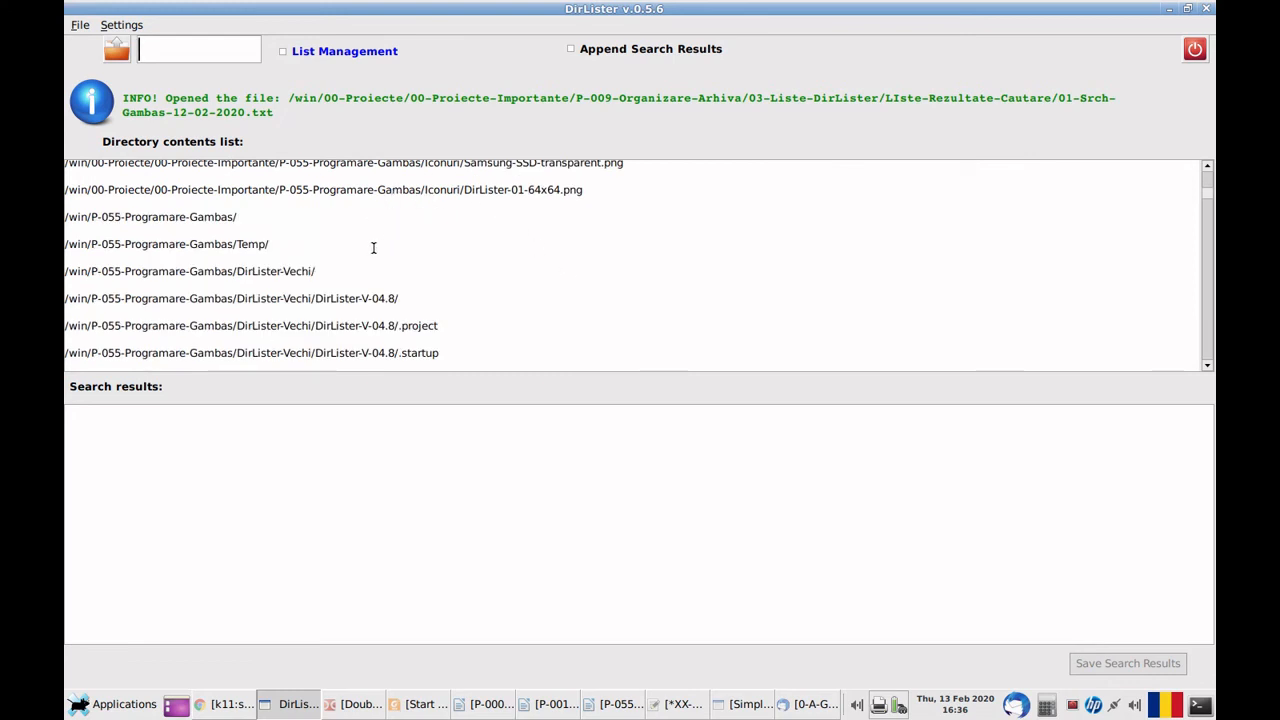
Step: Reload the 02-Partitia-Win-13-02-2020-H16:32.txt list and search it for 'gambas'
click(118, 52)
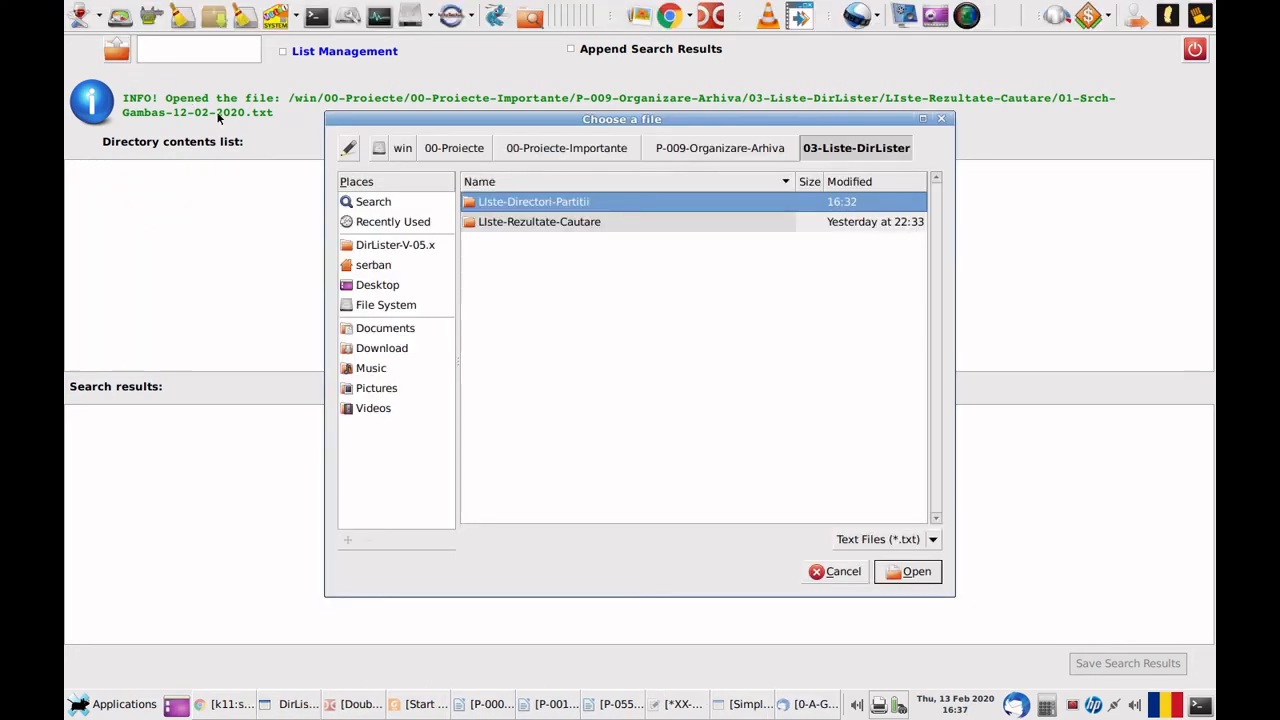
double_click(472, 206)
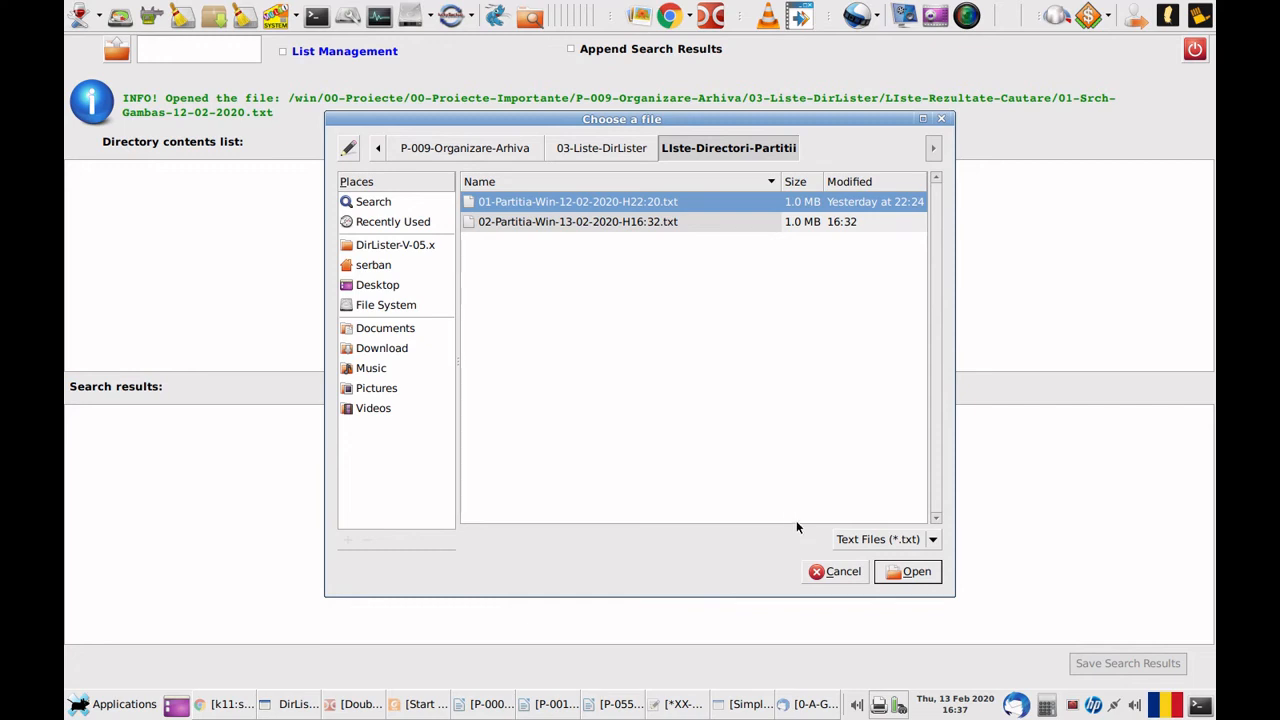
click(506, 220)
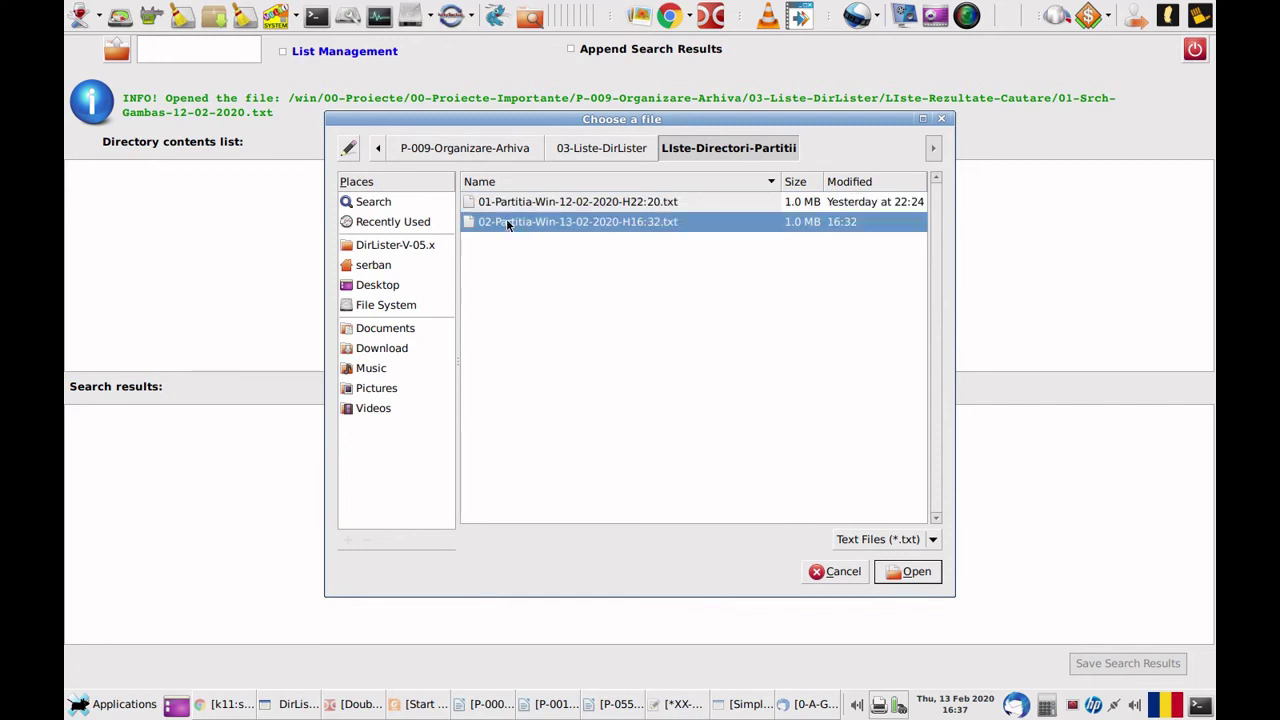
click(906, 578)
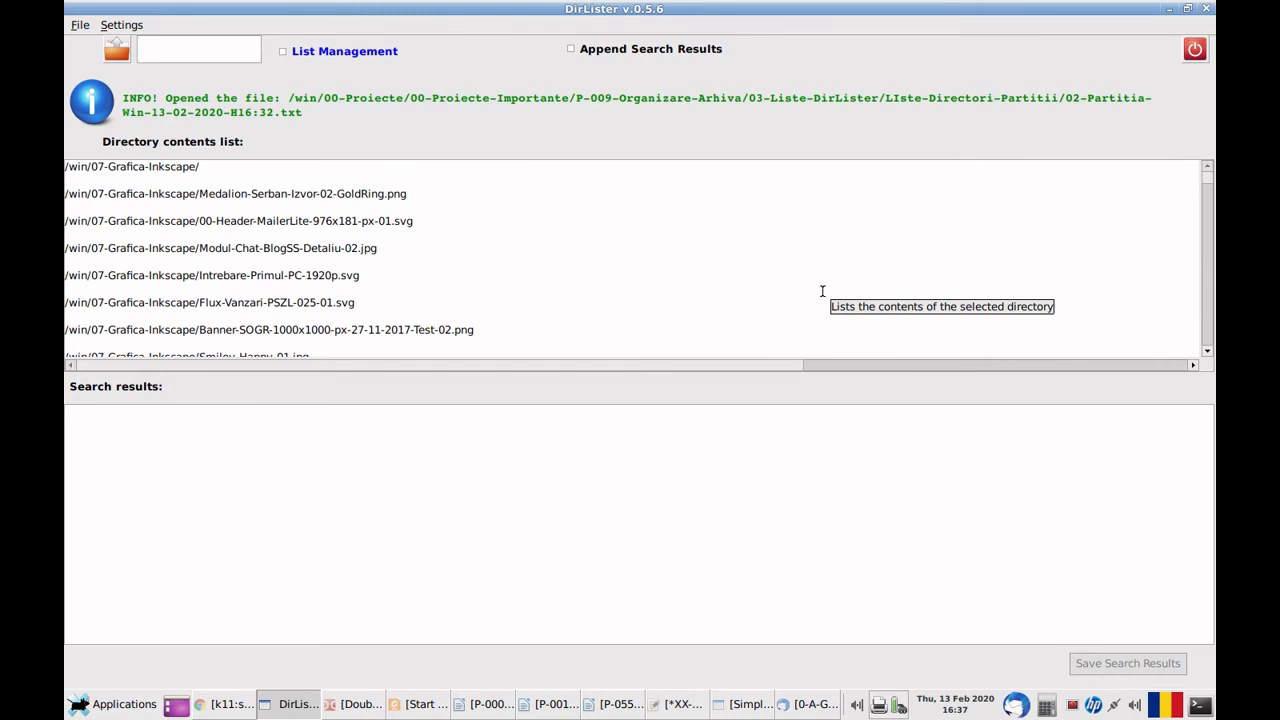
text(gamb)
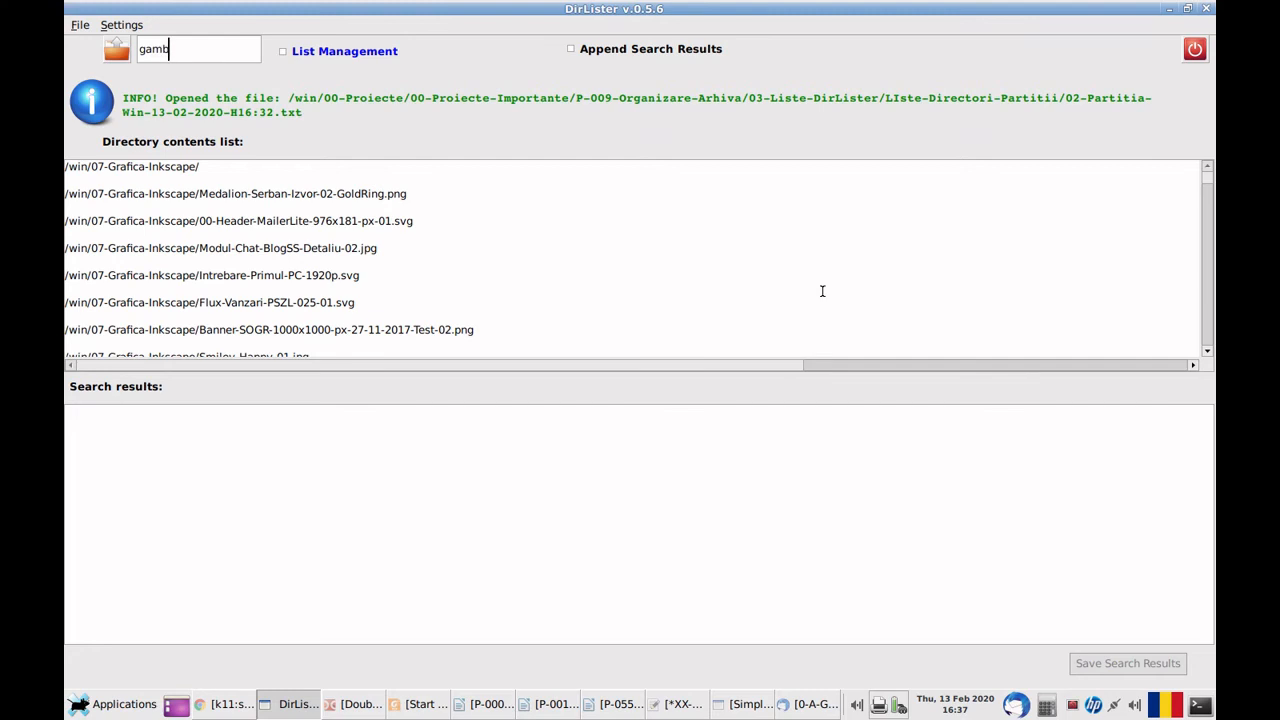
text(as)
key(Return)
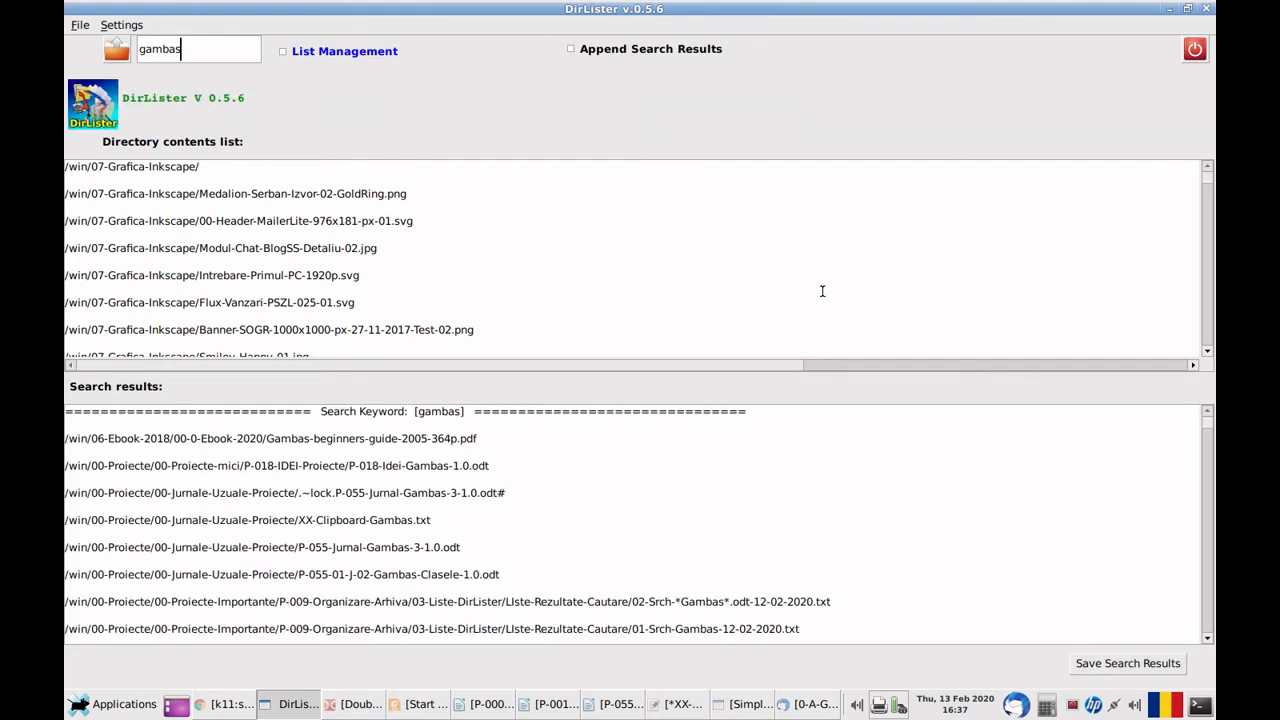
scroll(898, 560, down, 3)
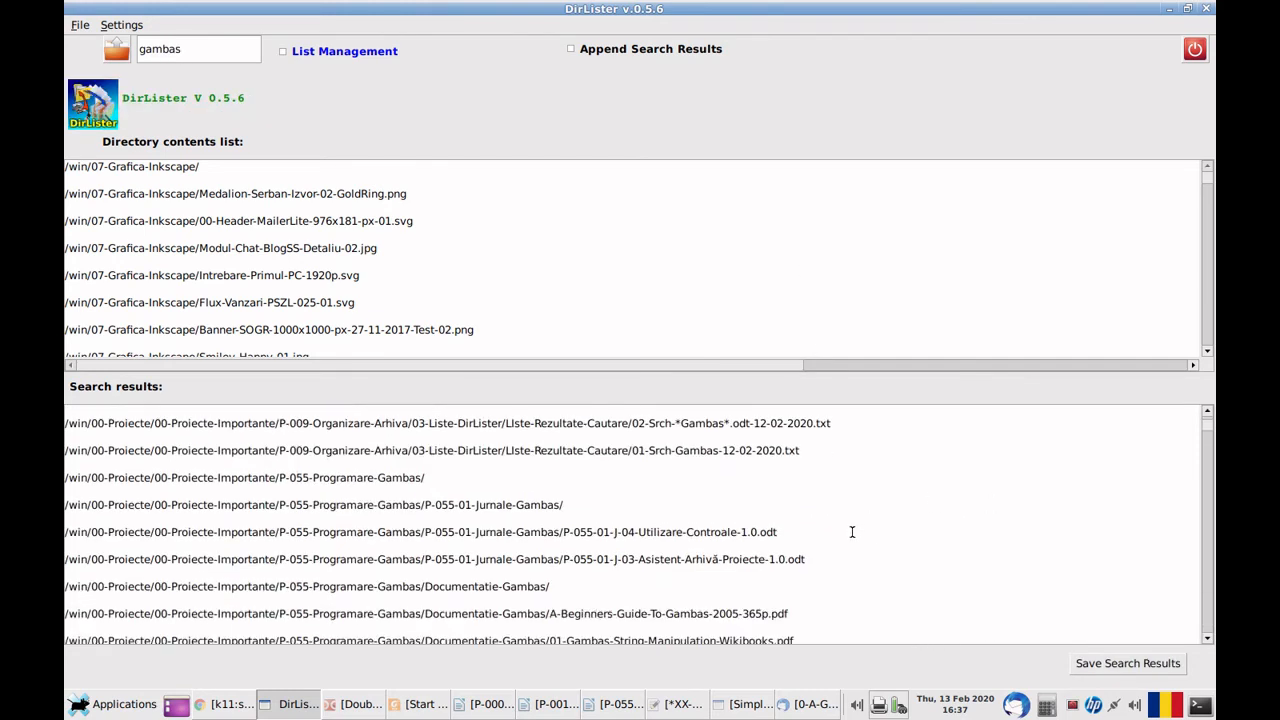
scroll(806, 531, down, 3)
scroll(829, 571, down, 3)
scroll(842, 586, down, 3)
scroll(842, 590, down, 3)
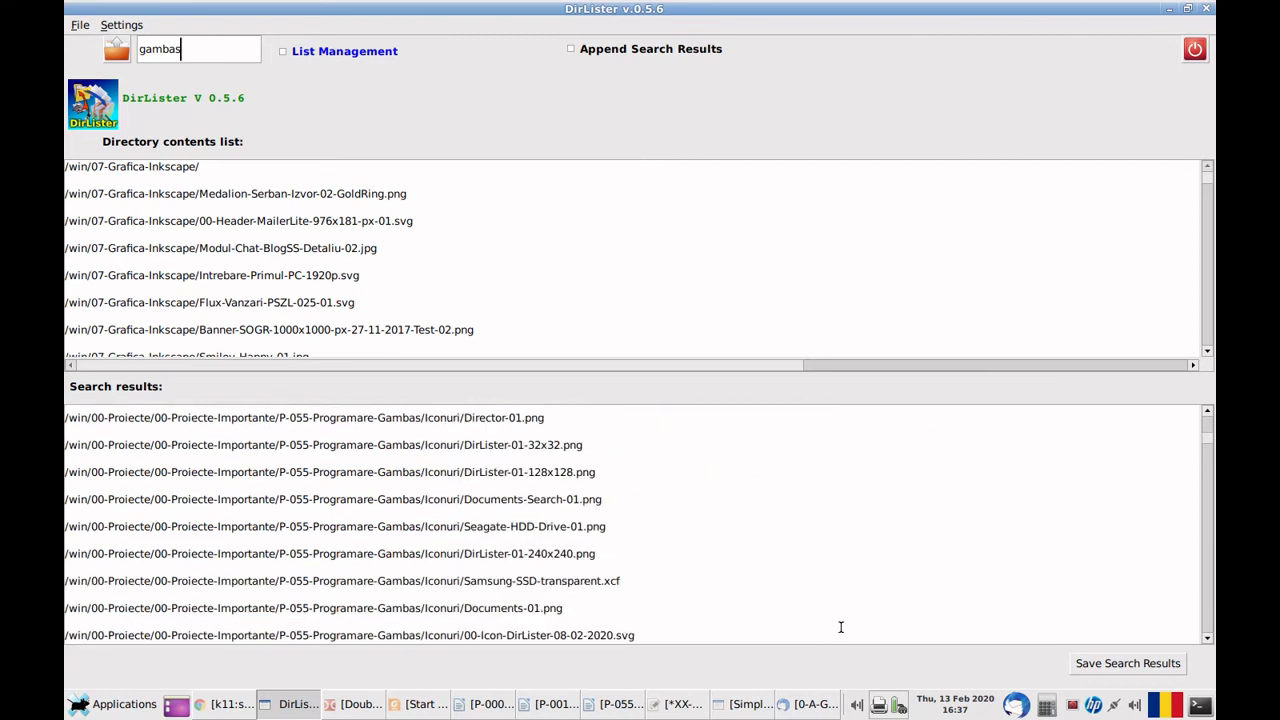
Step: Save the gambas results as 03-Srch-Gambas-12-02-2020.txt in LIste-Rezultate-Cautare
click(1166, 664)
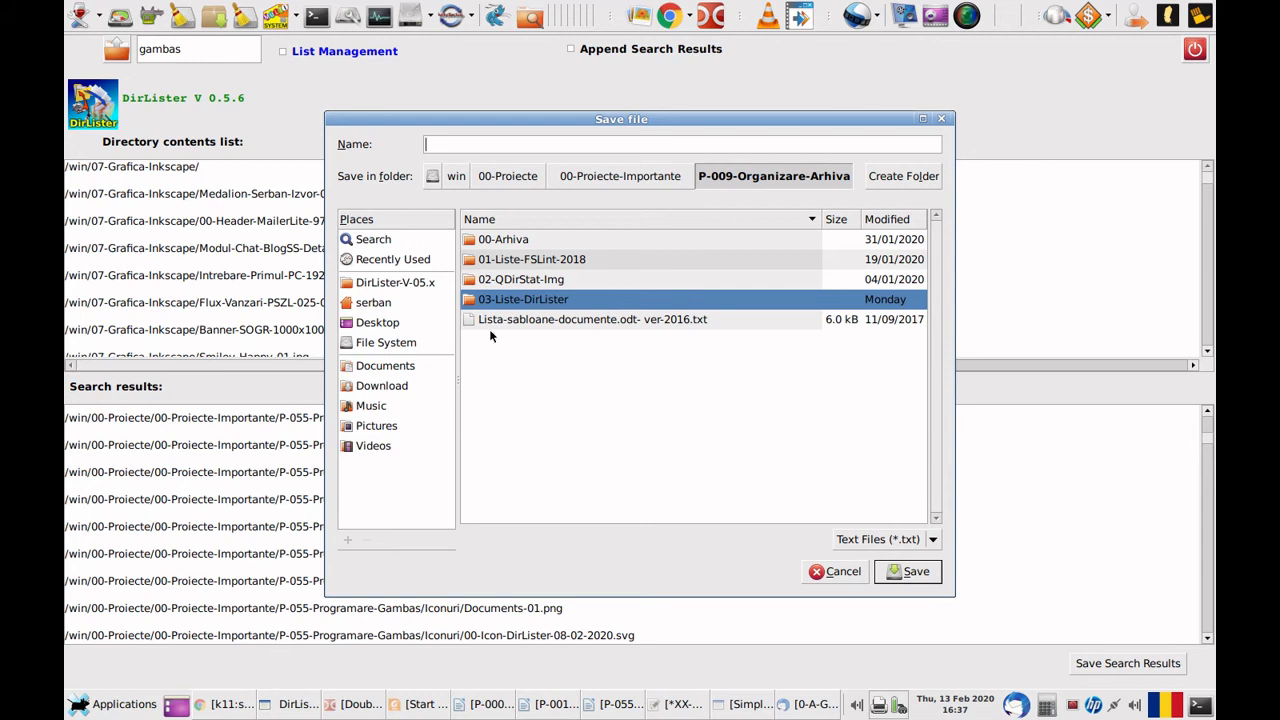
double_click(470, 300)
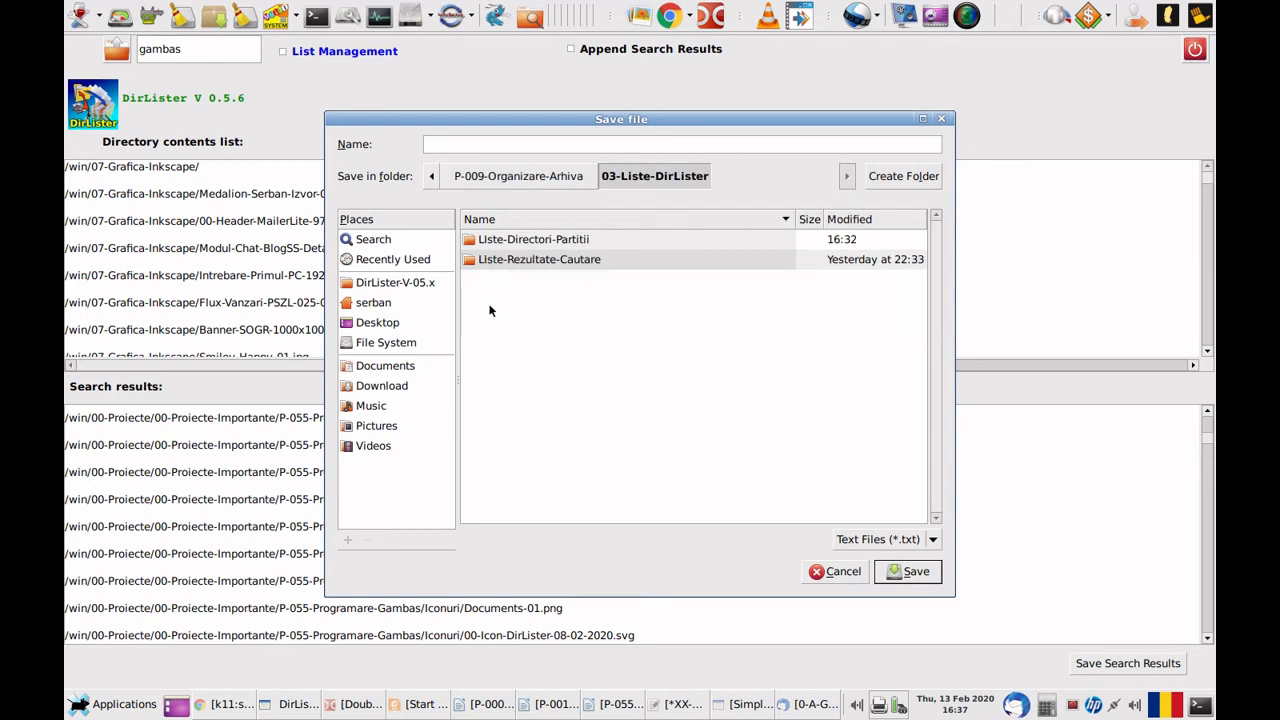
double_click(475, 261)
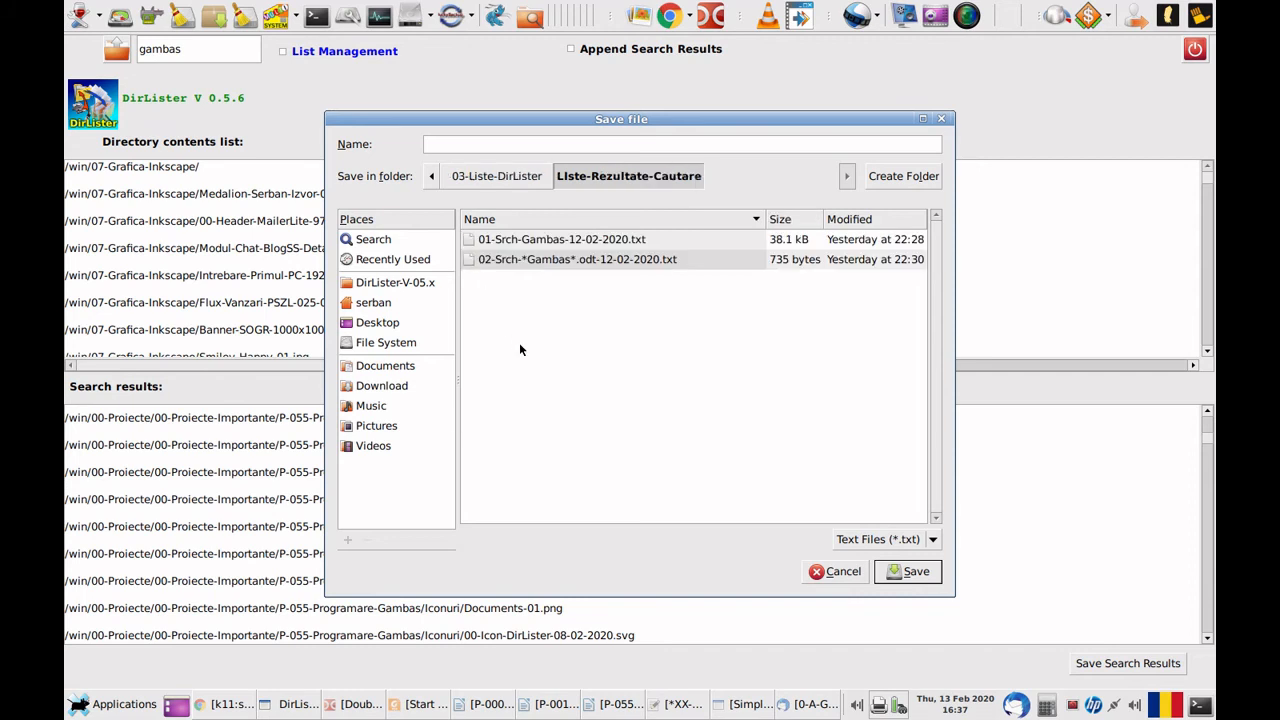
click(520, 240)
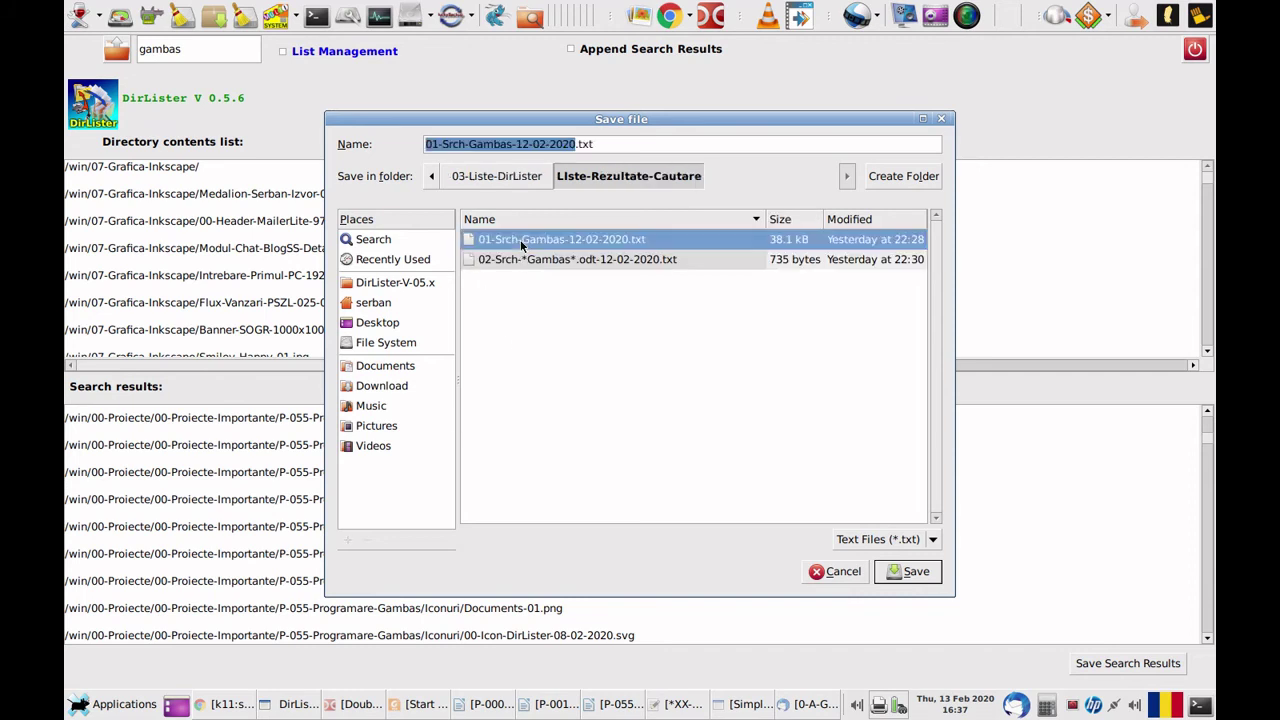
click(437, 143)
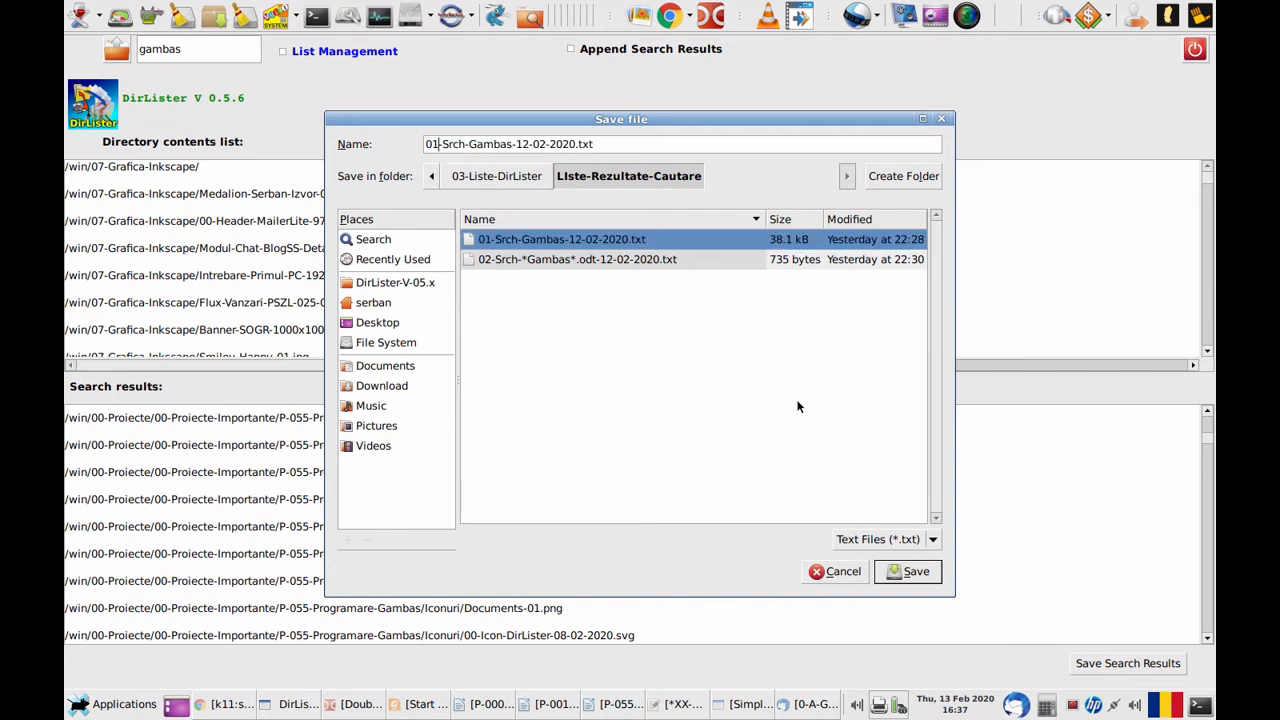
key(shift+Left)
text(3)
key(Return)
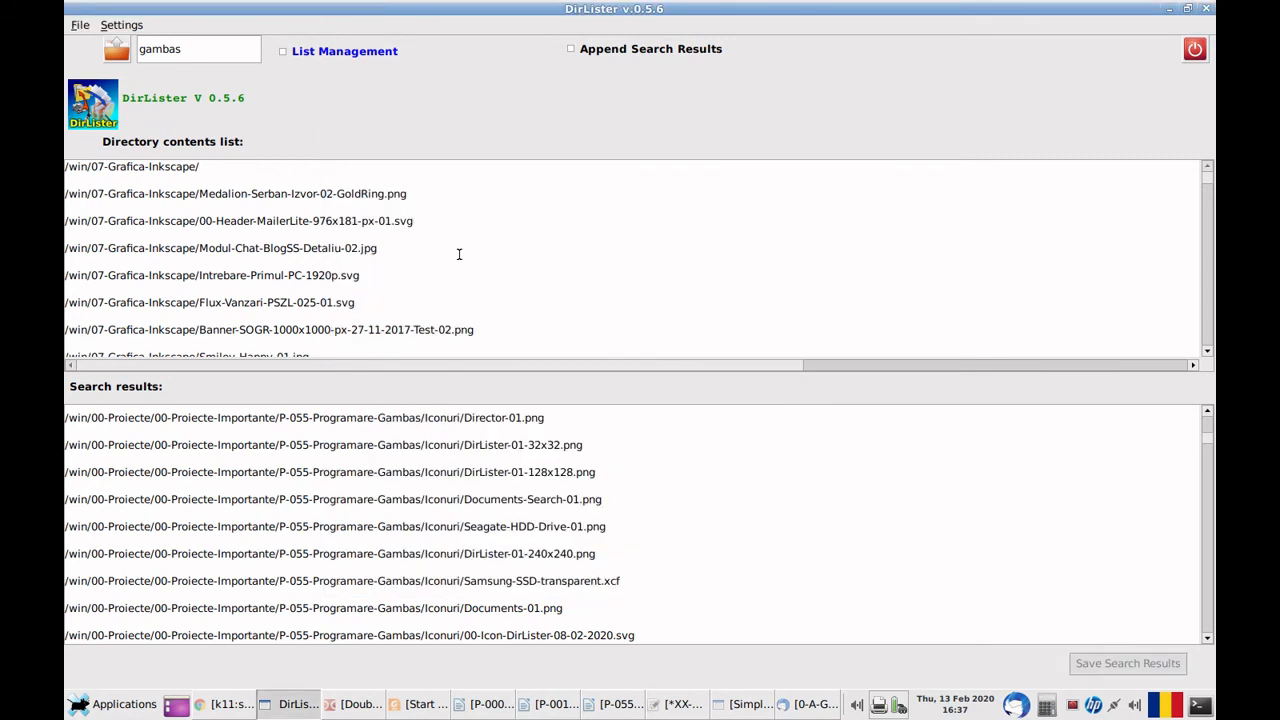
Step: Load the saved 03-Srch-Gambas-12-02-2020.txt results file from the LIste-Rezultate-Cautare folder
click(117, 49)
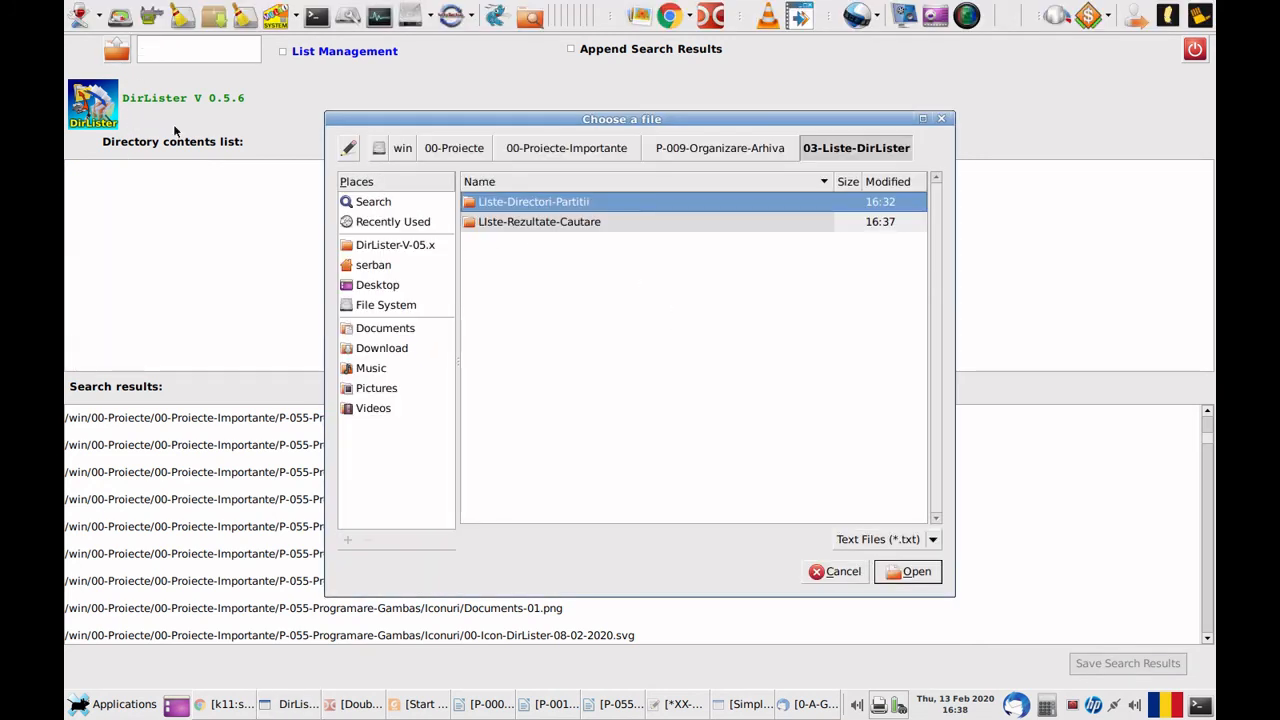
double_click(477, 222)
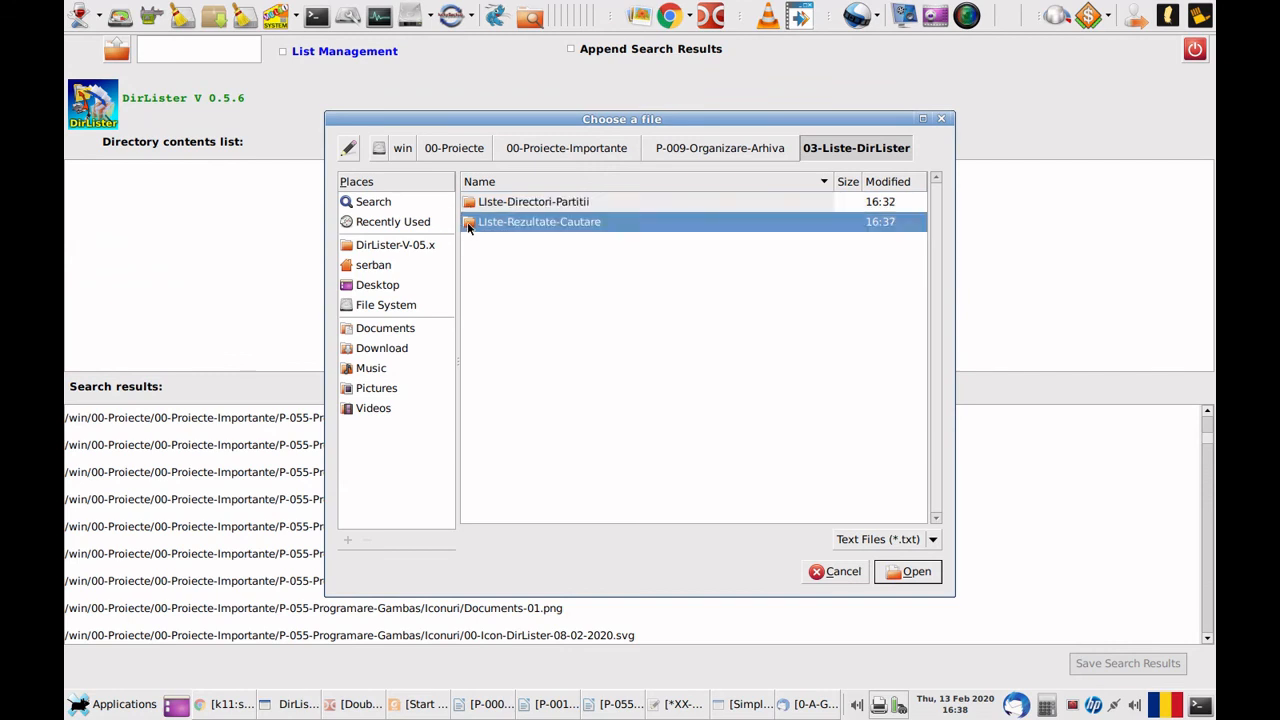
click(480, 244)
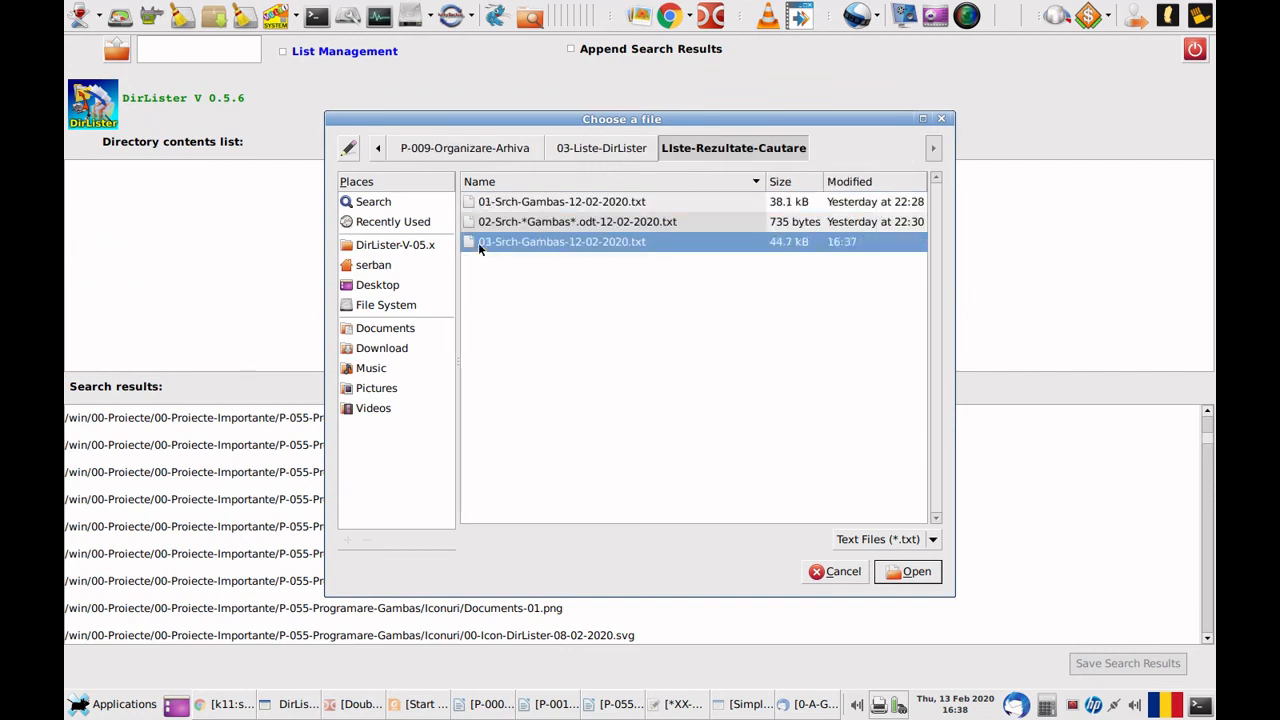
click(908, 571)
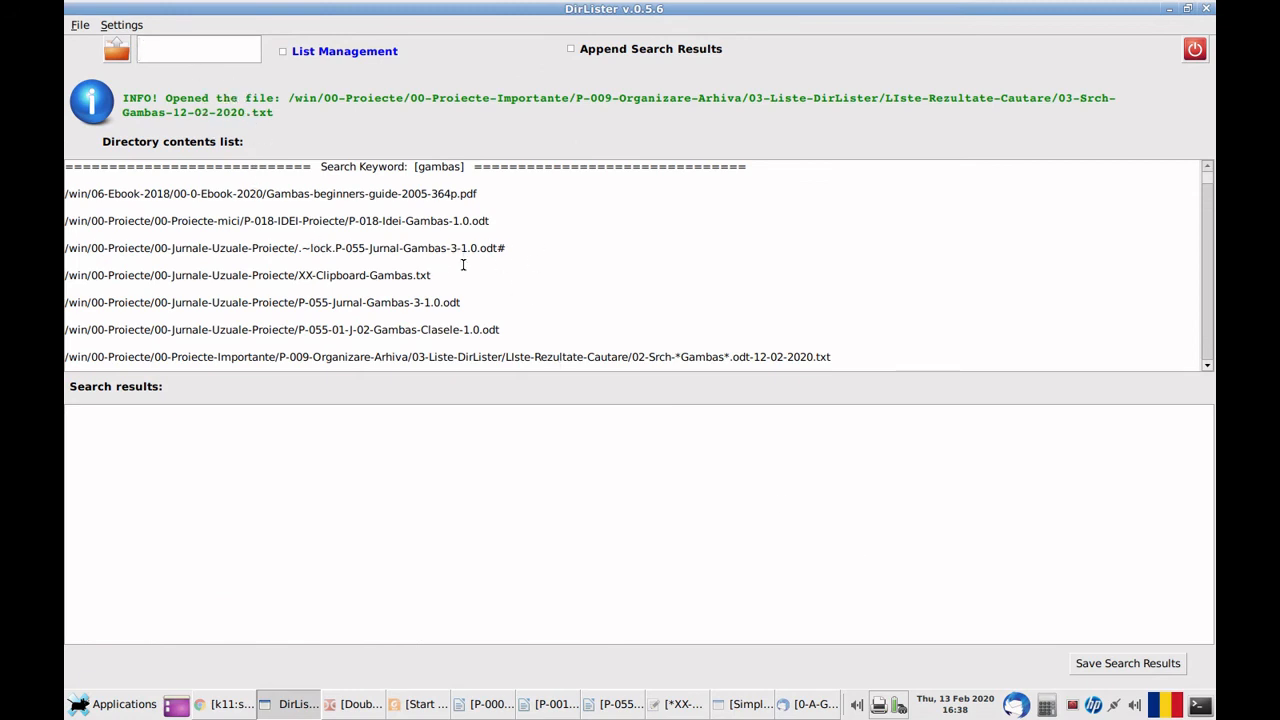
Step: Search the loaded gambas results for .pdf, leaving six Gambas PDF paths listed
click(437, 194)
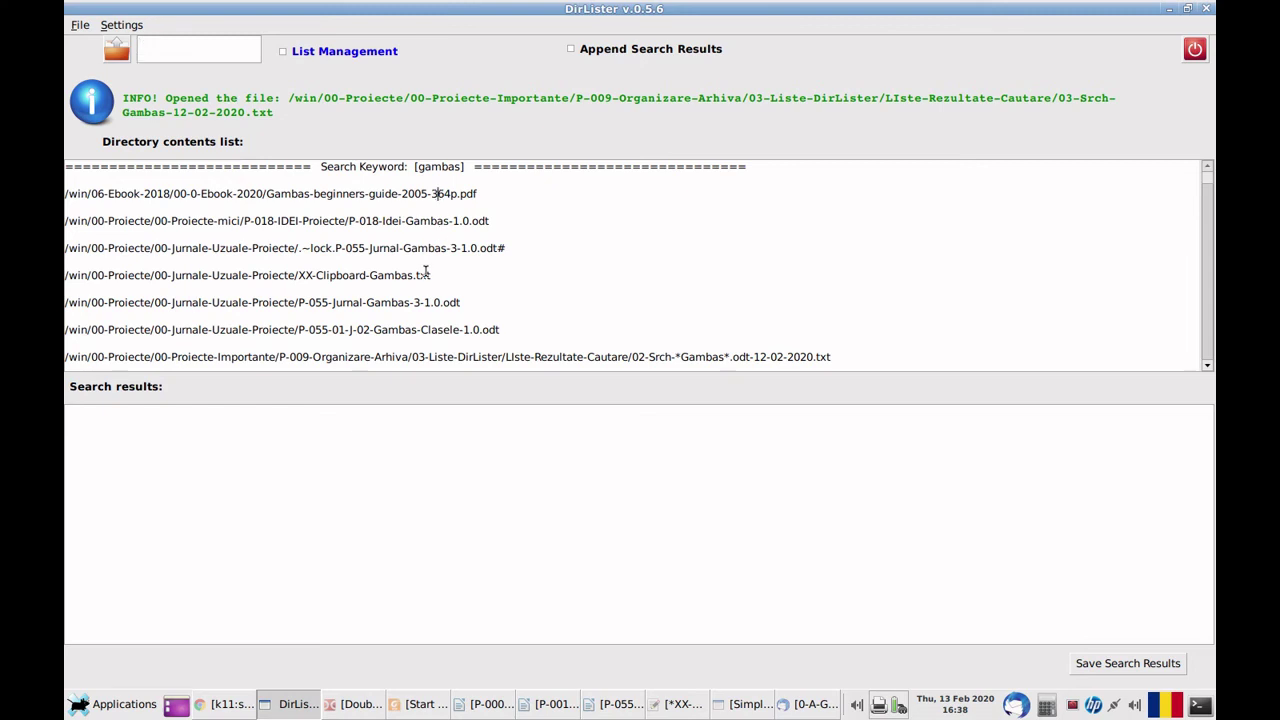
click(207, 59)
text(.pdf)
key(Return)
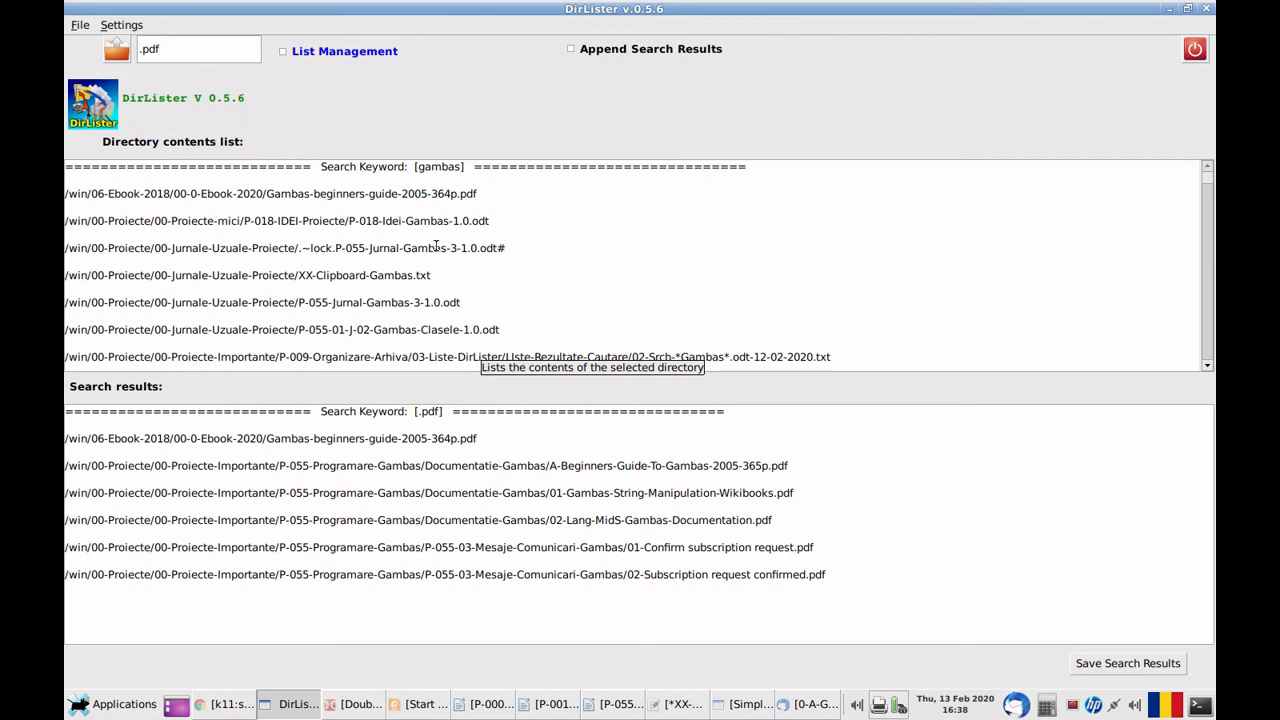
click(519, 247)
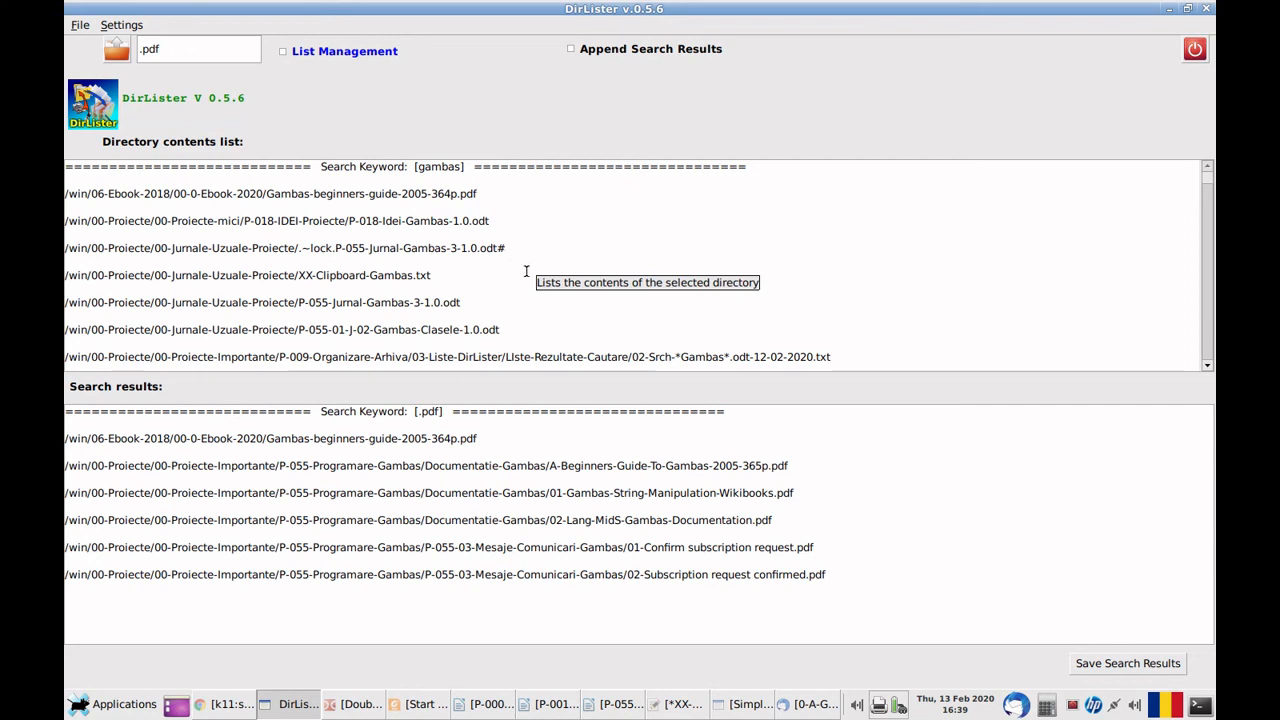
click(458, 273)
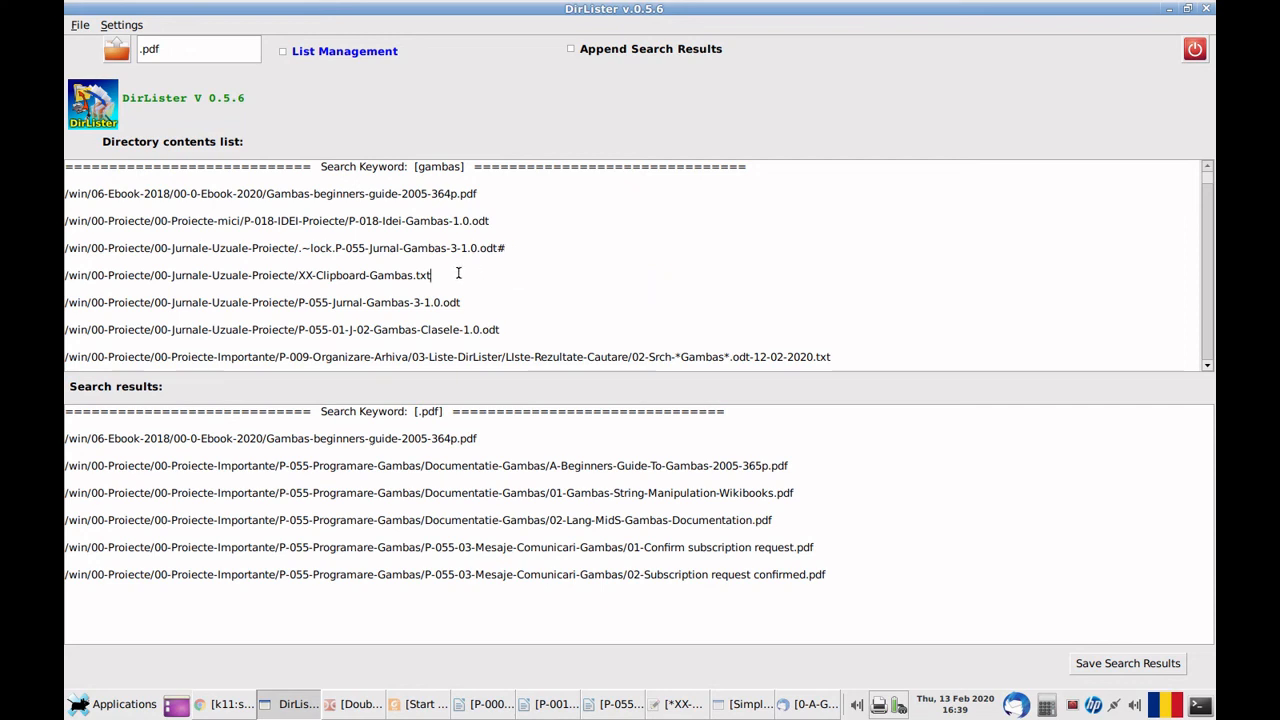